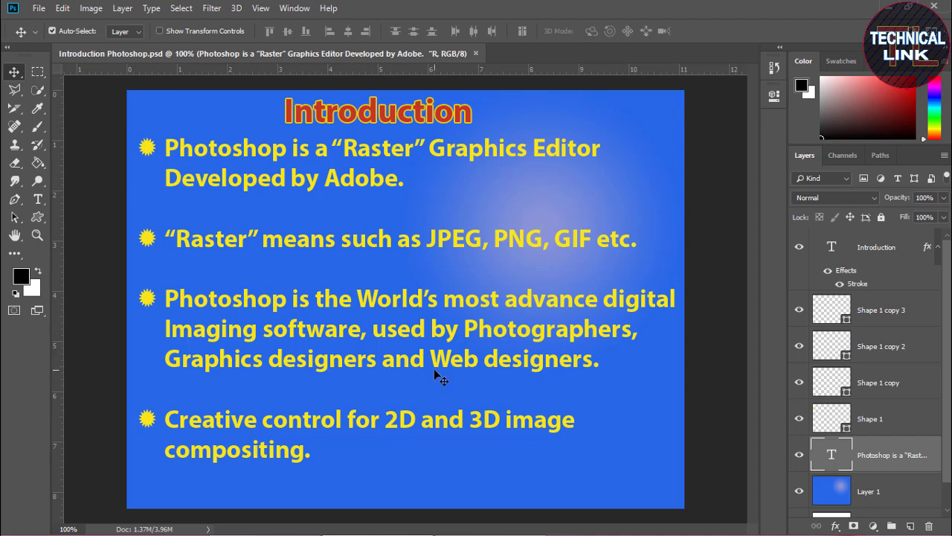
Close the Introduction document and open the New Document dialog
{"action": "left_click", "coordinate": [476, 54]}
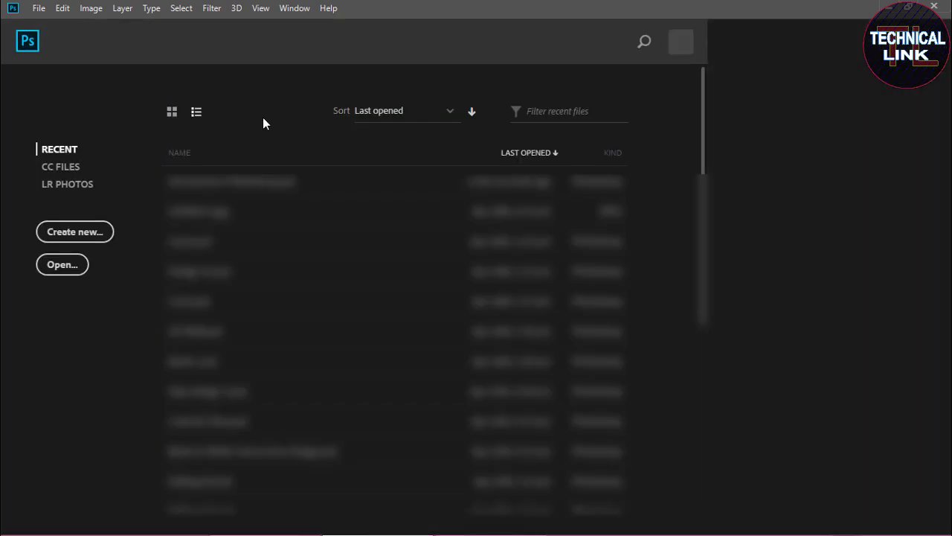
{"action": "left_click", "coordinate": [39, 8]}
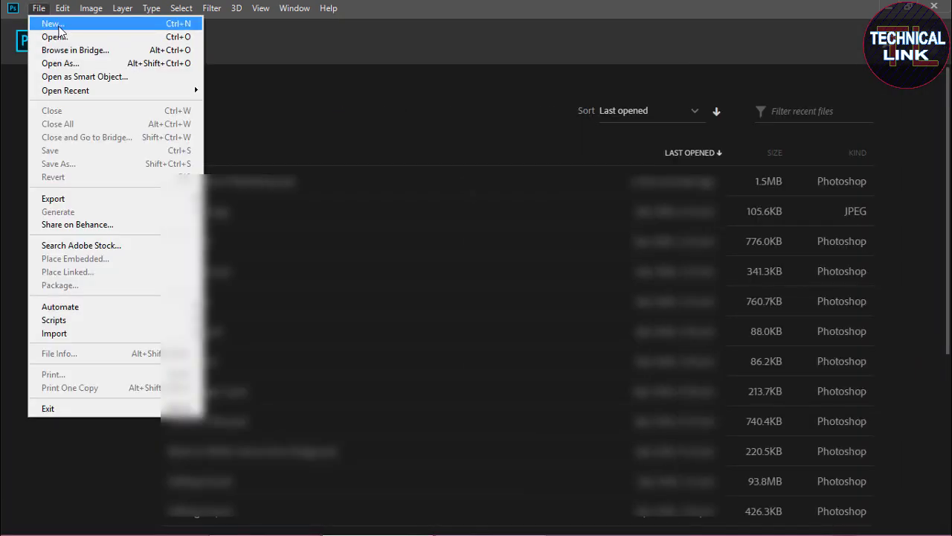
{"action": "left_click", "coordinate": [60, 25]}
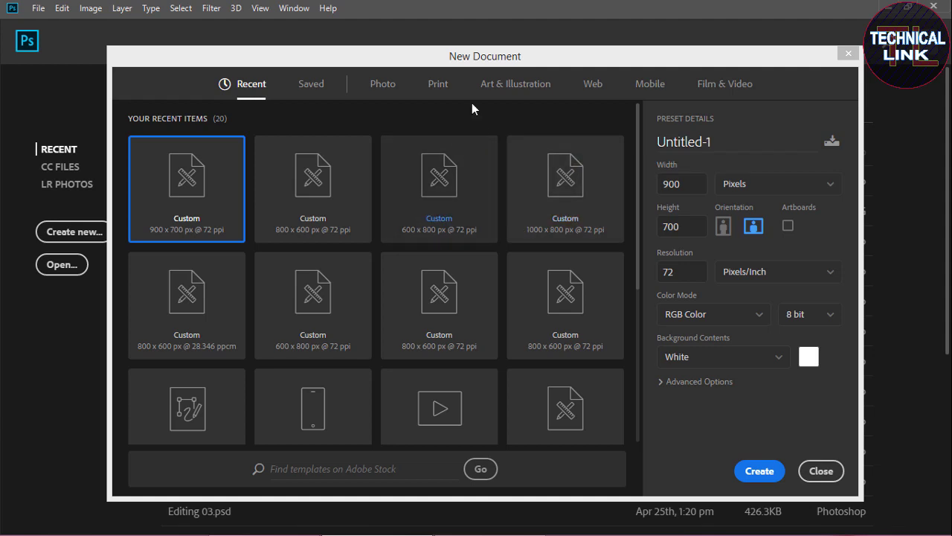
{"action": "mouse_move", "coordinate": [404, 57]}
{"action": "left_mouse_down"}
{"action": "mouse_move", "coordinate": [381, 50]}
{"action": "mouse_move", "coordinate": [398, 55]}
{"action": "left_mouse_up"}
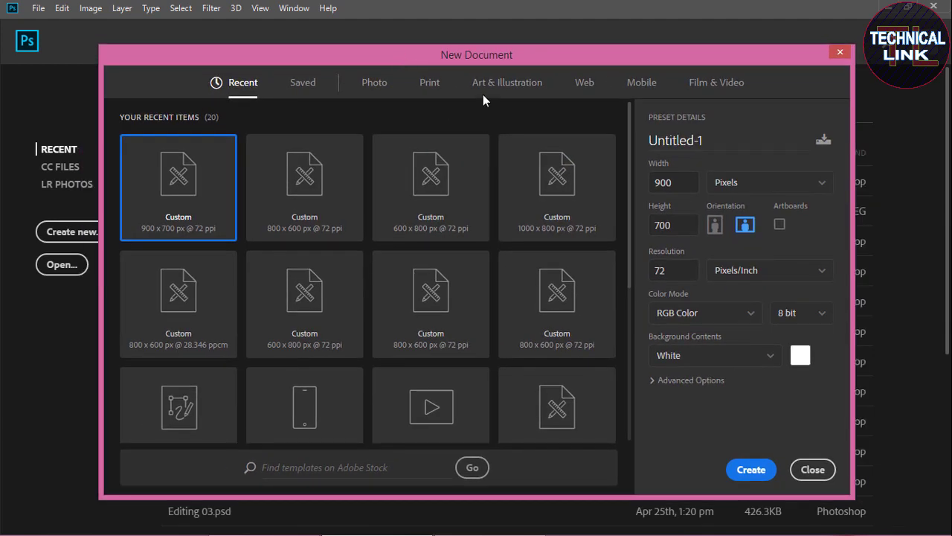
Browse the Photo, Print, Art & Illustration, Web, Mobile and Film & Video presets, then return to Recent
{"action": "left_click", "coordinate": [380, 88]}
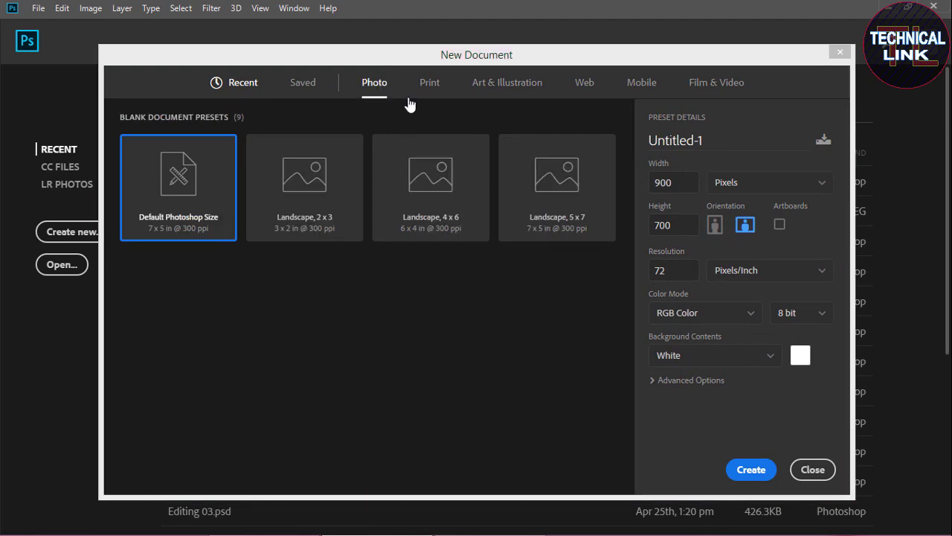
{"action": "left_click", "coordinate": [438, 88]}
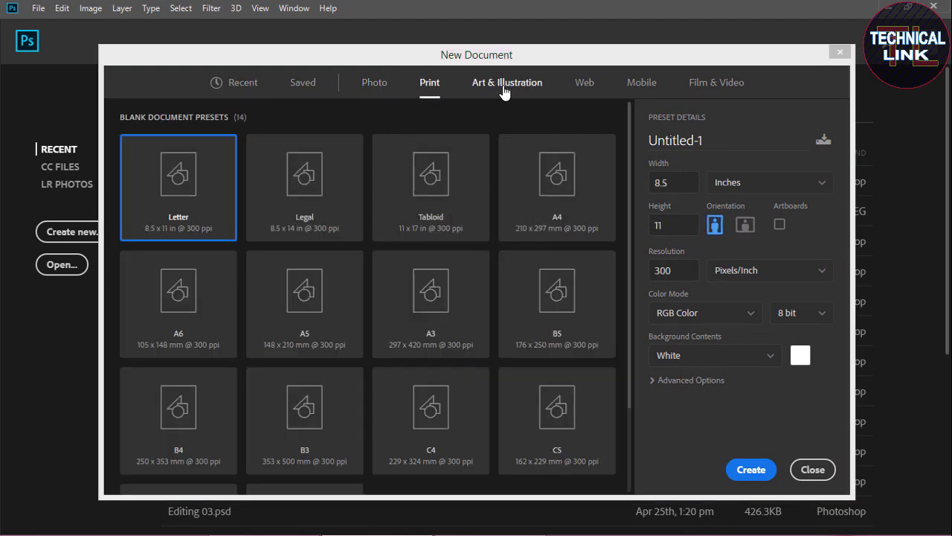
{"action": "left_click", "coordinate": [506, 86]}
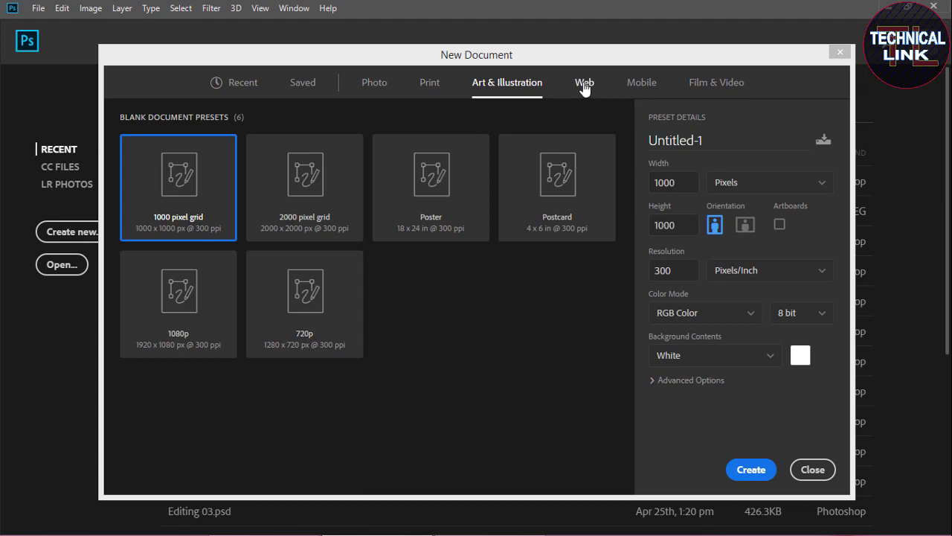
{"action": "left_click", "coordinate": [584, 85]}
{"action": "left_click", "coordinate": [641, 83]}
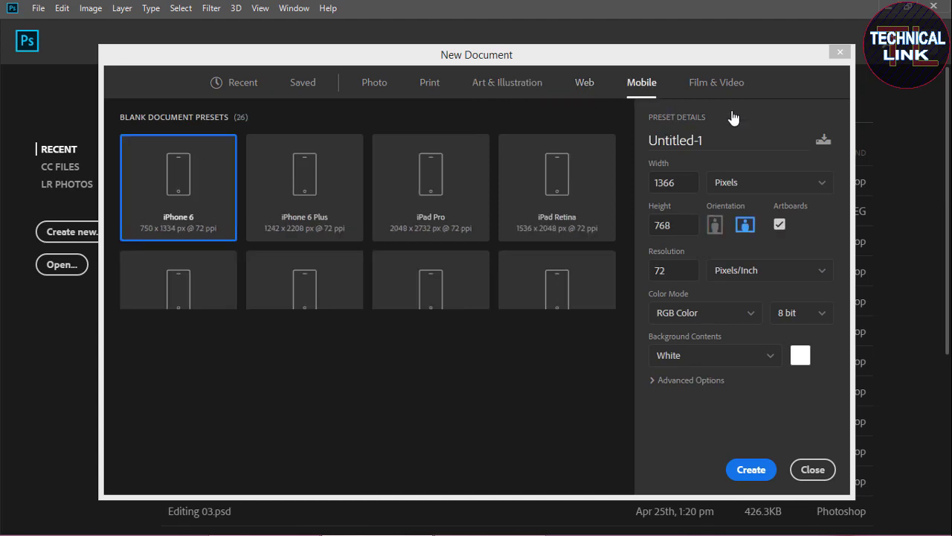
{"action": "left_click", "coordinate": [718, 83]}
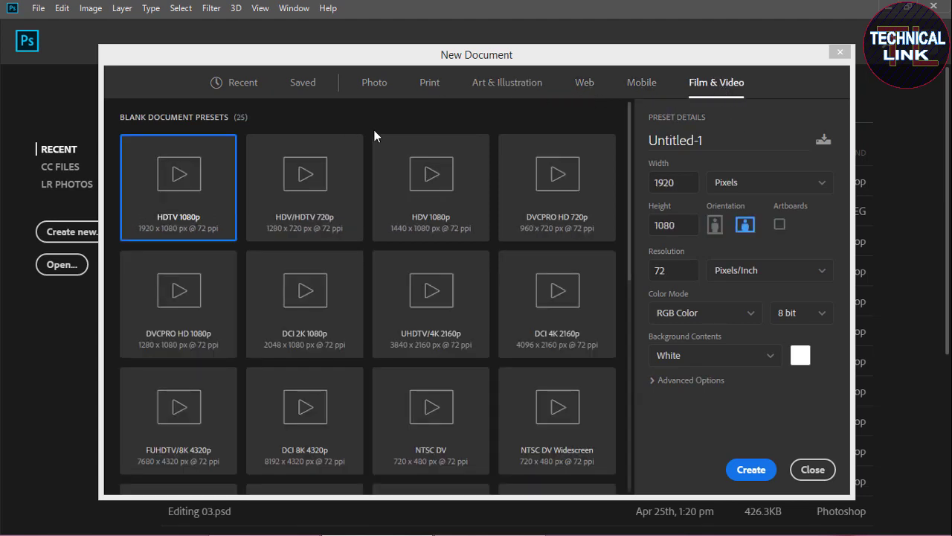
{"action": "left_click", "coordinate": [248, 87]}
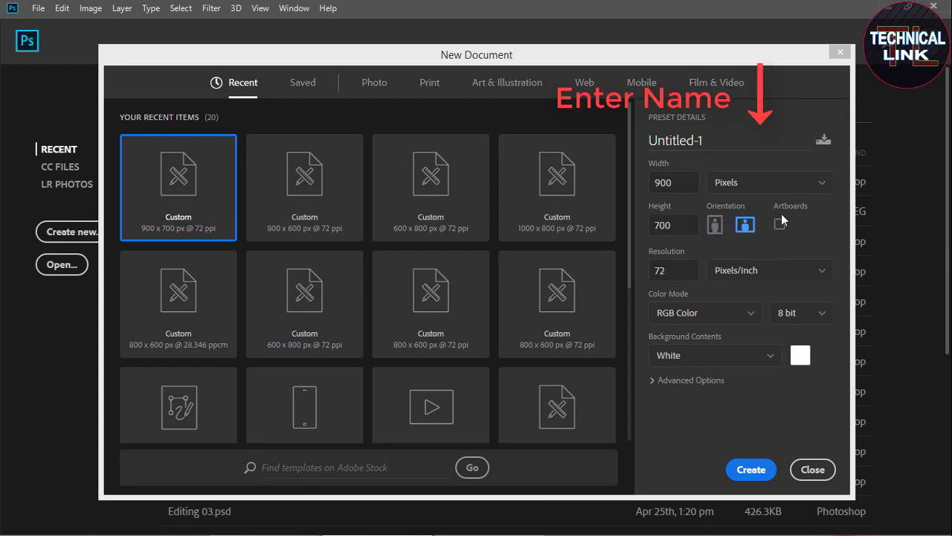
Set the document size to 800 × 600 pixels in landscape orientation
{"action": "double_click", "coordinate": [690, 185]}
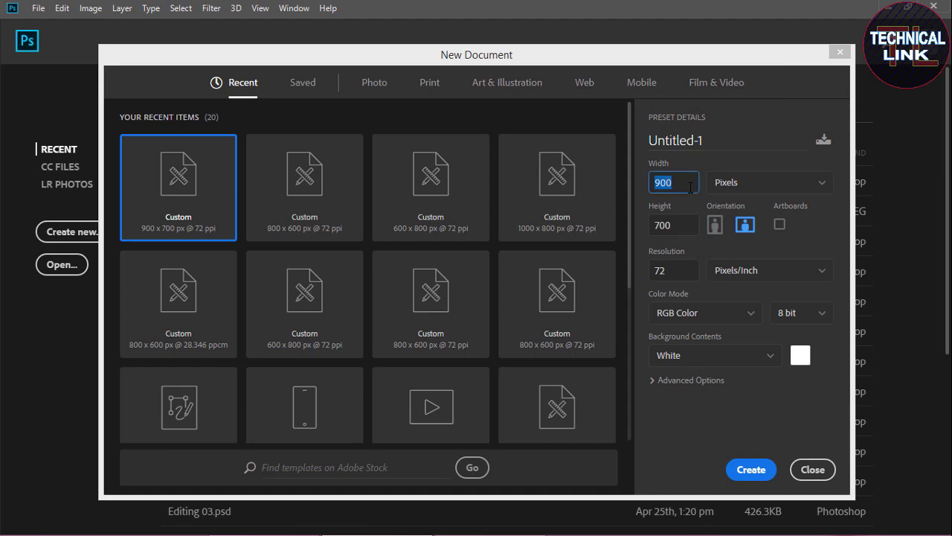
{"action": "type", "text": "80"}
{"action": "left_click", "coordinate": [804, 190]}
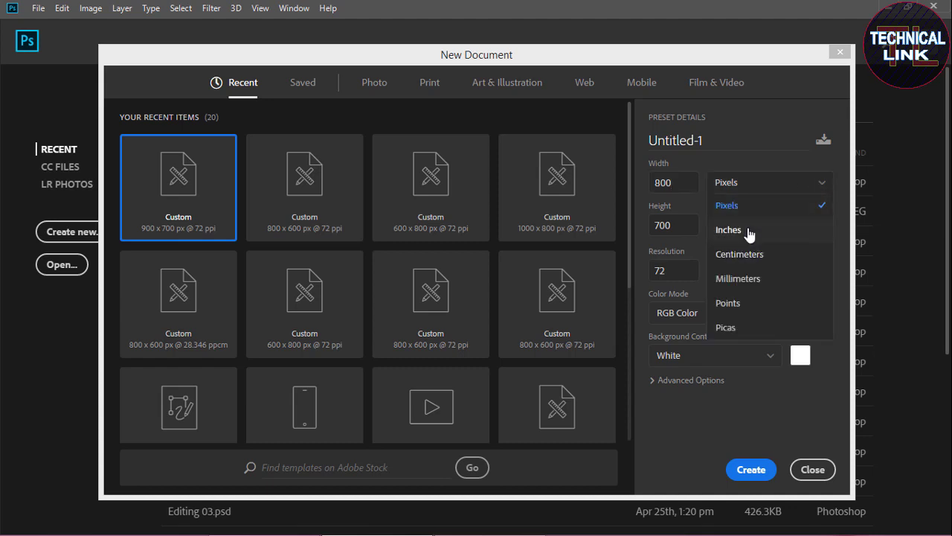
{"action": "left_click", "coordinate": [750, 162]}
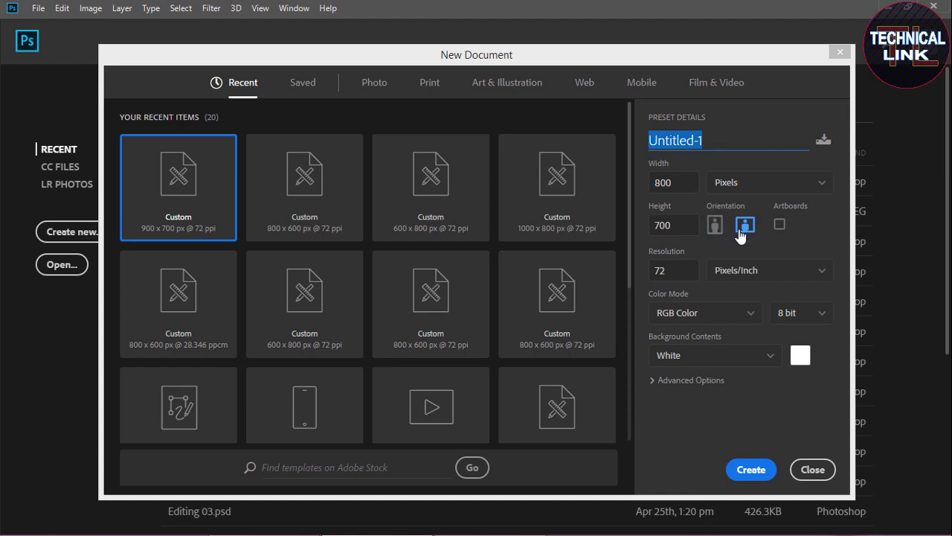
{"action": "left_click", "coordinate": [681, 224]}
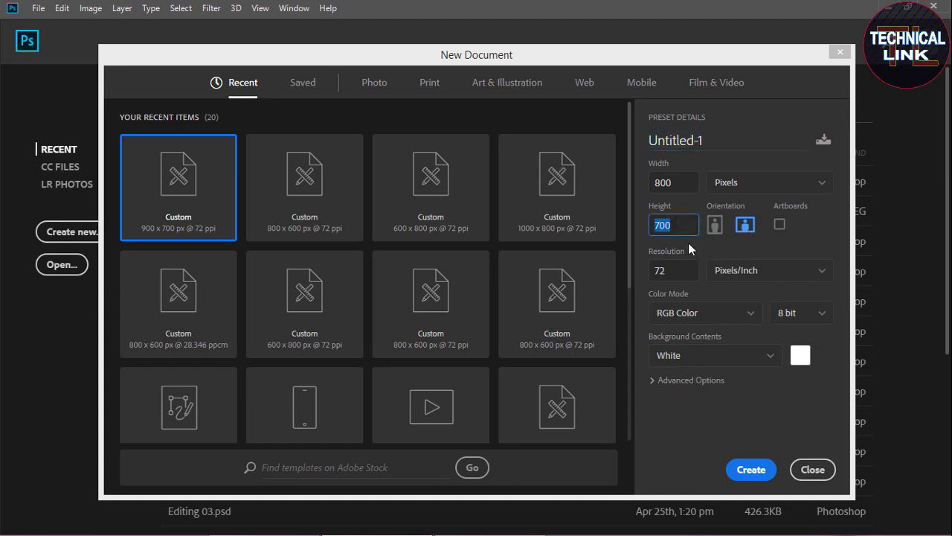
{"action": "type", "text": "600"}
{"action": "left_click", "coordinate": [715, 227]}
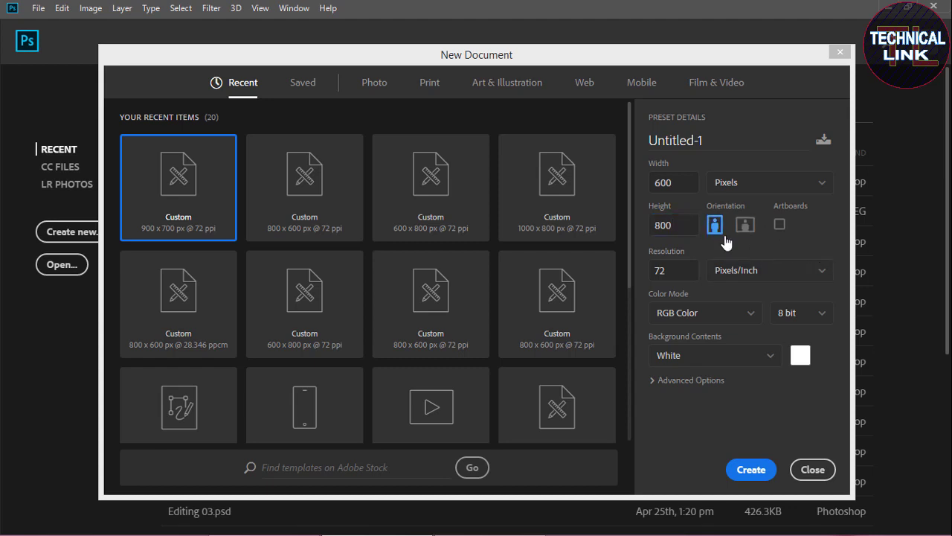
{"action": "left_click", "coordinate": [745, 225]}
Keep 72 ppi, RGB Color 8 bit and a White background, and create the document
{"action": "left_click", "coordinate": [690, 273]}
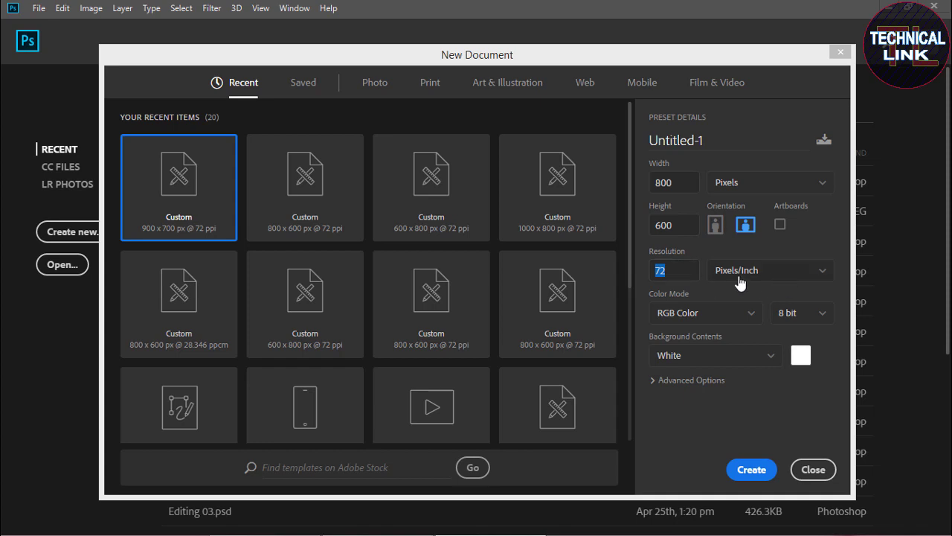
{"action": "left_click", "coordinate": [760, 354]}
{"action": "left_click", "coordinate": [751, 317]}
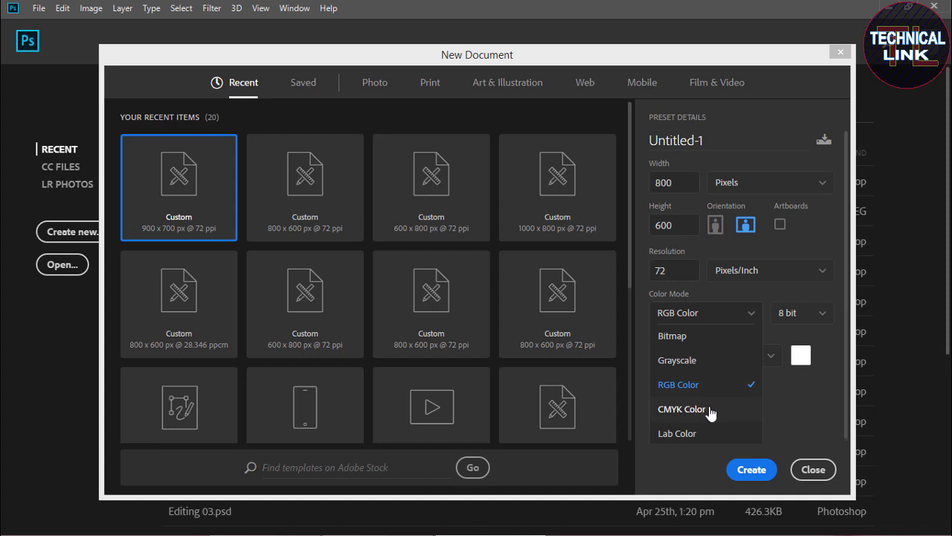
{"action": "left_click", "coordinate": [826, 313]}
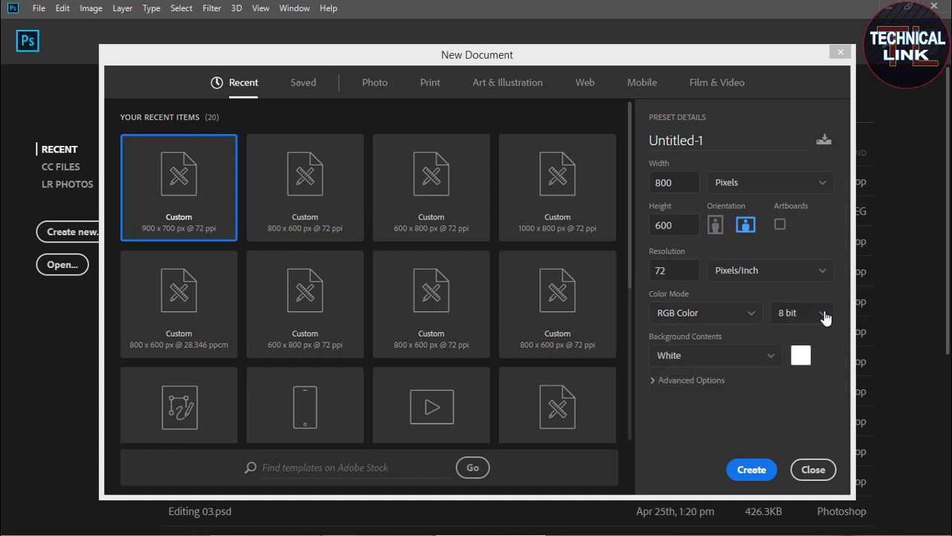
{"action": "left_click", "coordinate": [822, 313]}
{"action": "left_click", "coordinate": [774, 318]}
{"action": "left_click", "coordinate": [774, 355]}
{"action": "left_click", "coordinate": [712, 379]}
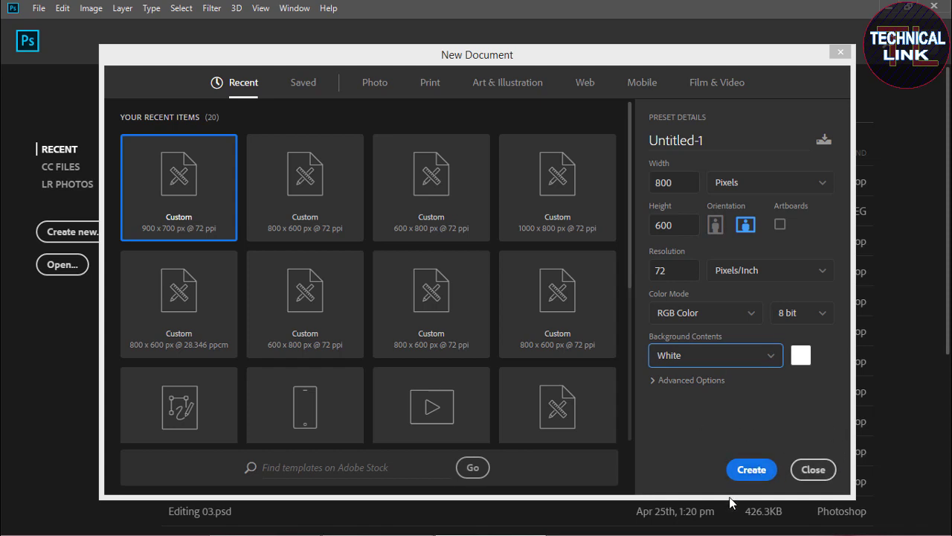
{"action": "left_click", "coordinate": [752, 470]}
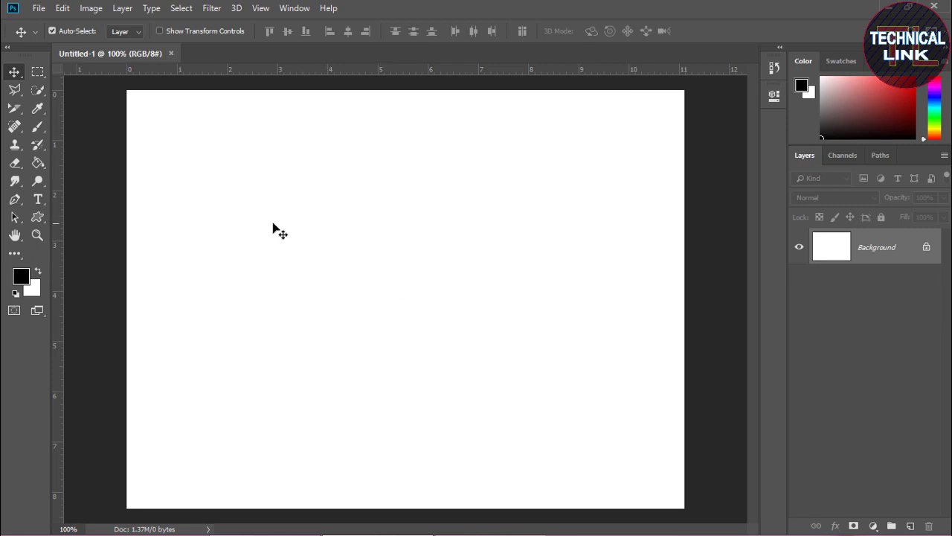
Float and close the Tools panel, then restore it by resetting the Essentials workspace
{"action": "left_click_drag", "start_coordinate": [25, 50], "coordinate": [260, 106]}
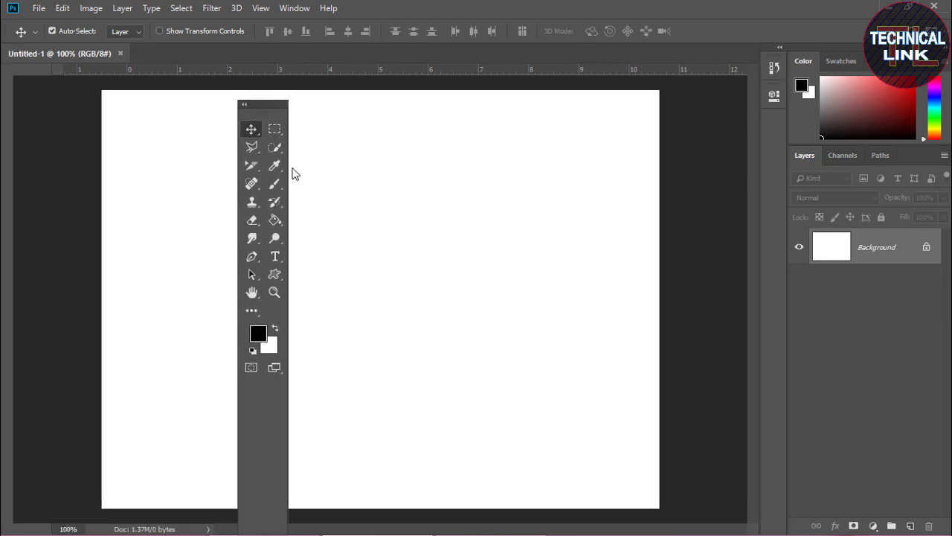
{"action": "left_click", "coordinate": [281, 105]}
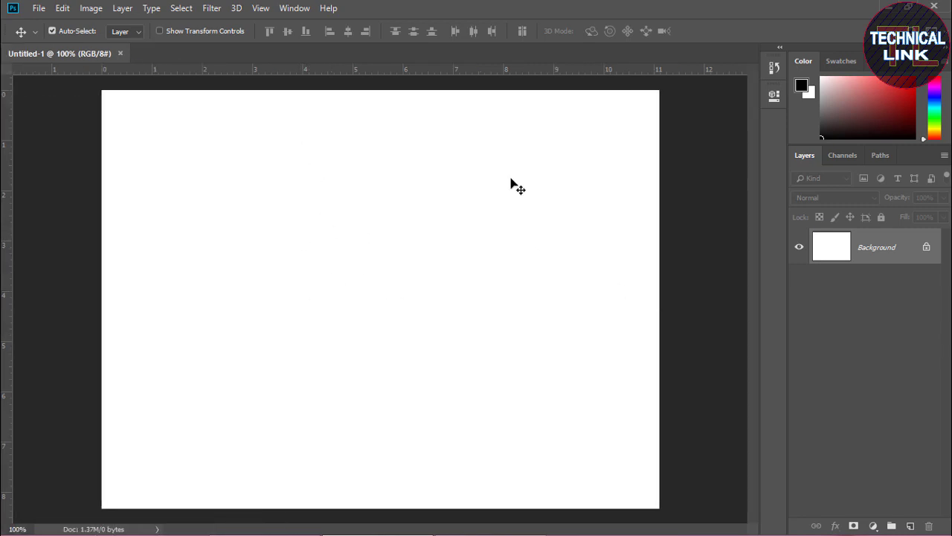
{"action": "left_click", "coordinate": [305, 10]}
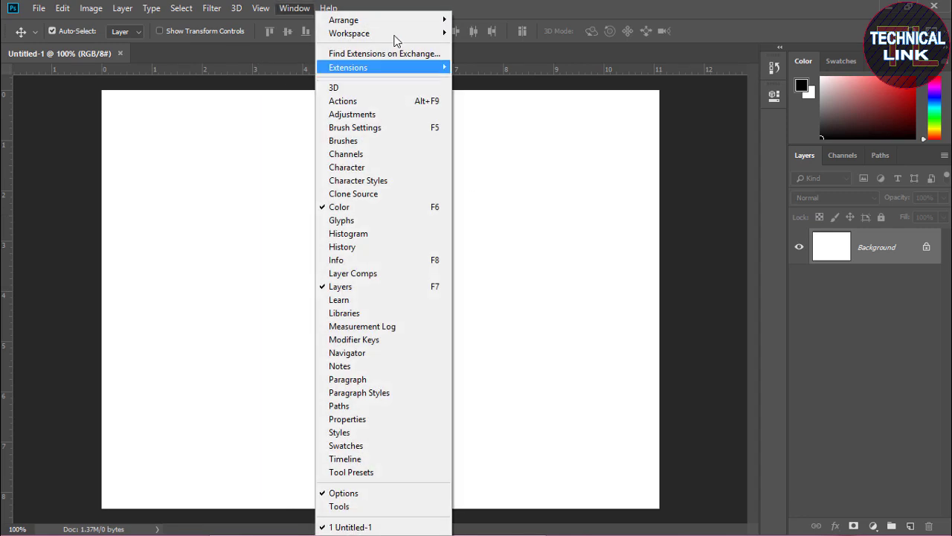
{"action": "mouse_move", "coordinate": [349, 33]}
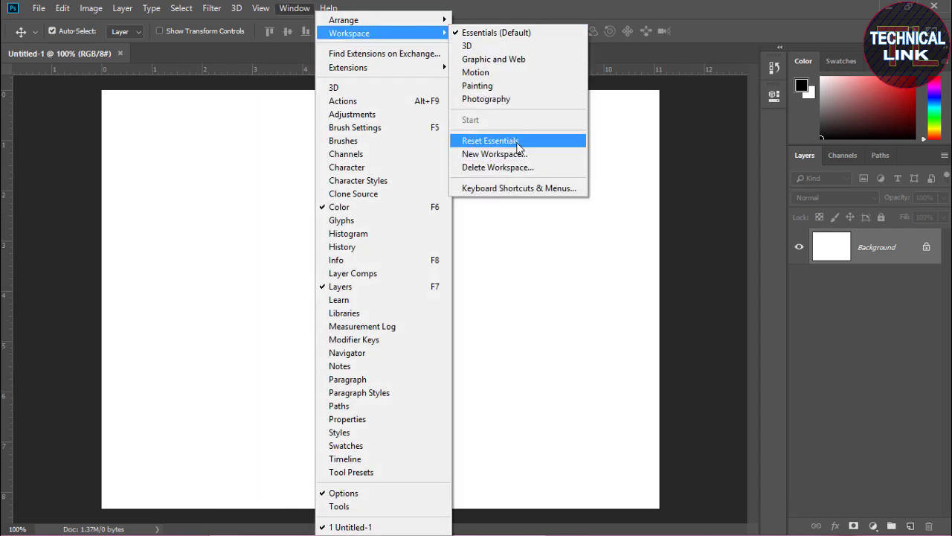
{"action": "left_click", "coordinate": [519, 142]}
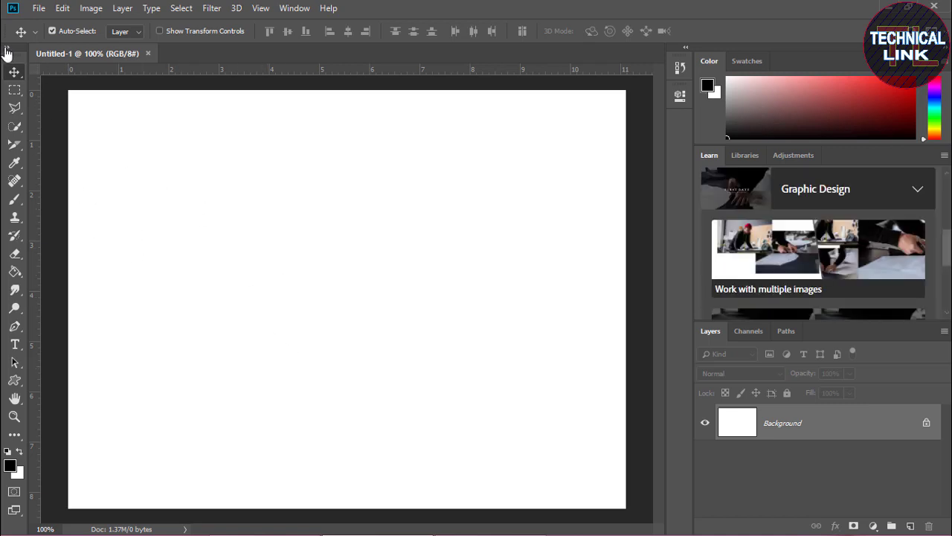
{"action": "left_click", "coordinate": [6, 48]}
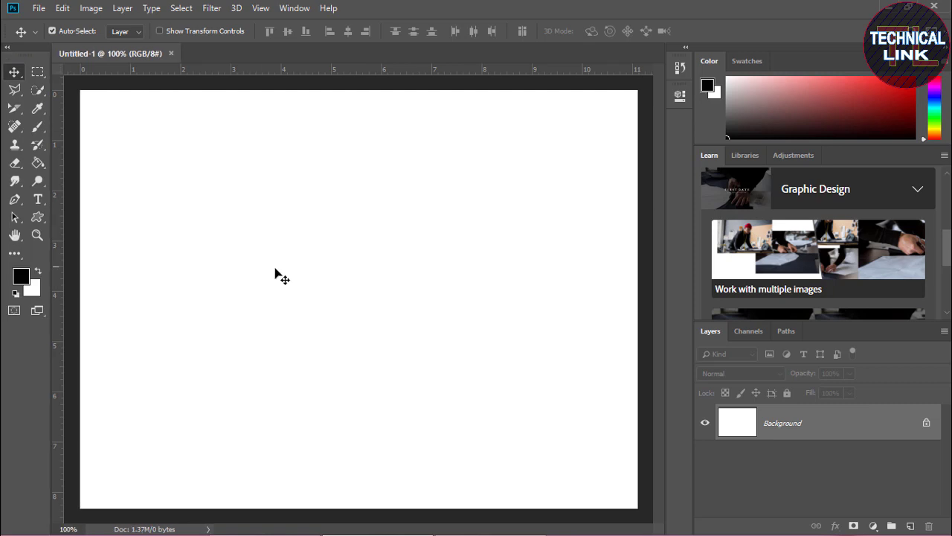
{"action": "left_click", "coordinate": [6, 48]}
Show the tools in two columns and close the Learn, Libraries and Adjustments tab group
{"action": "left_click", "coordinate": [8, 48]}
{"action": "left_click", "coordinate": [944, 154]}
{"action": "left_click", "coordinate": [914, 177]}
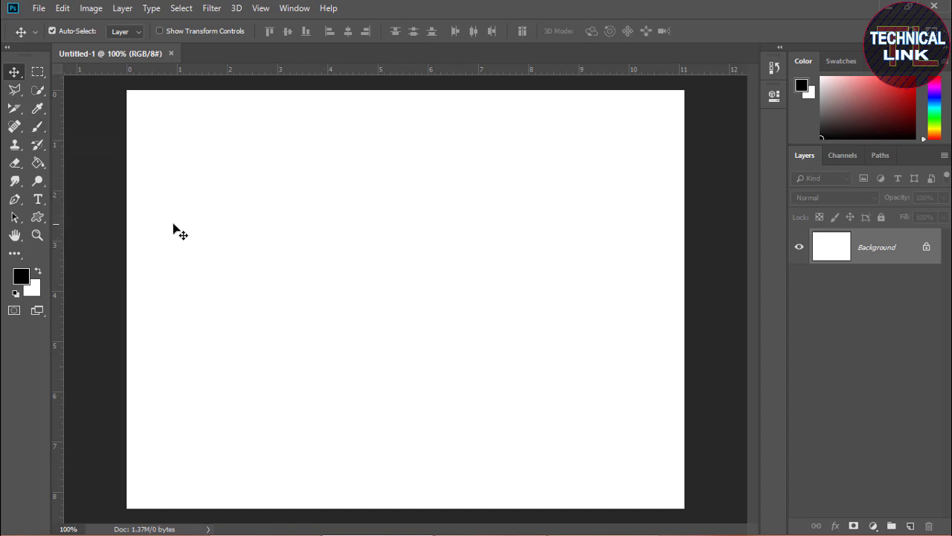
Draw a rectangular selection at upper left and add an overlapping rectangle to it
{"action": "left_click", "coordinate": [35, 76]}
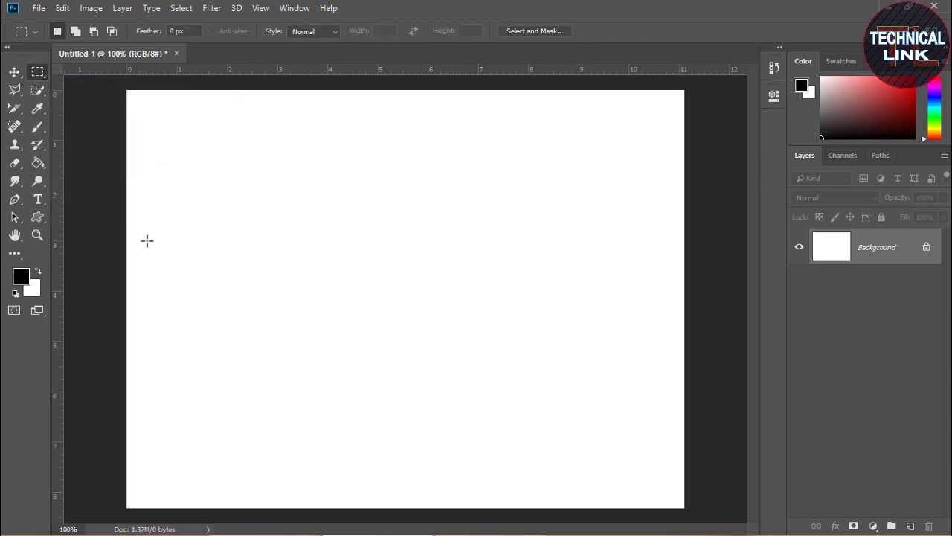
{"action": "mouse_move", "coordinate": [209, 174]}
{"action": "left_mouse_down"}
{"action": "mouse_move", "coordinate": [249, 238]}
{"action": "mouse_move", "coordinate": [311, 271]}
{"action": "left_mouse_up"}
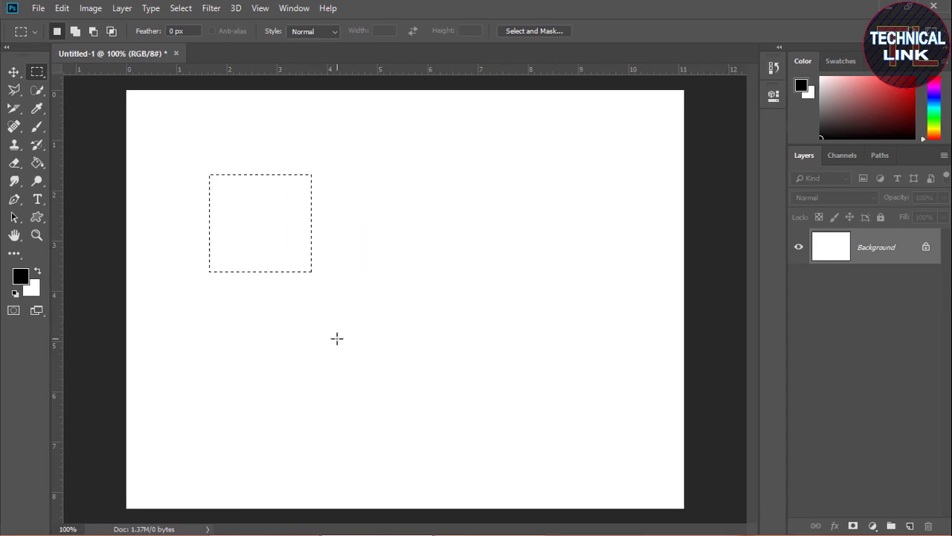
{"action": "left_click", "coordinate": [75, 33]}
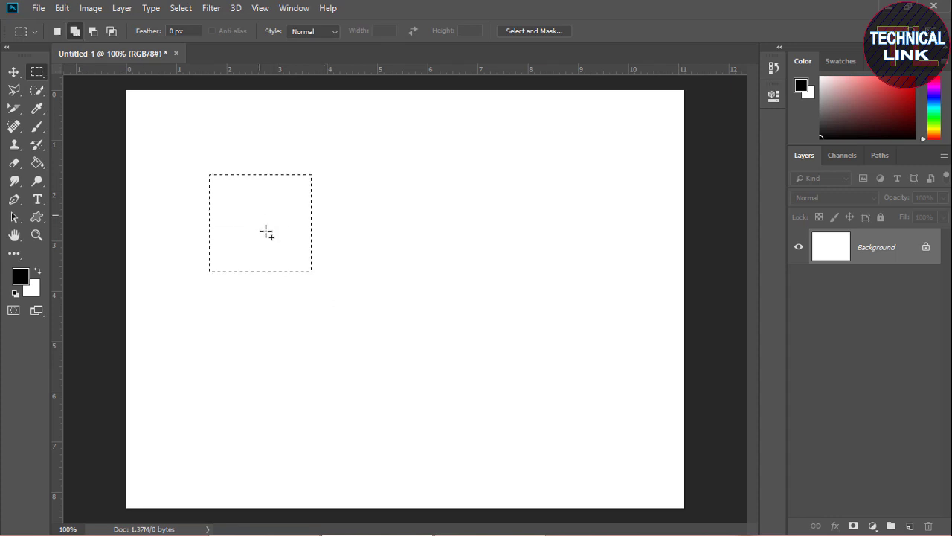
{"action": "left_click_drag", "start_coordinate": [259, 214], "coordinate": [363, 323]}
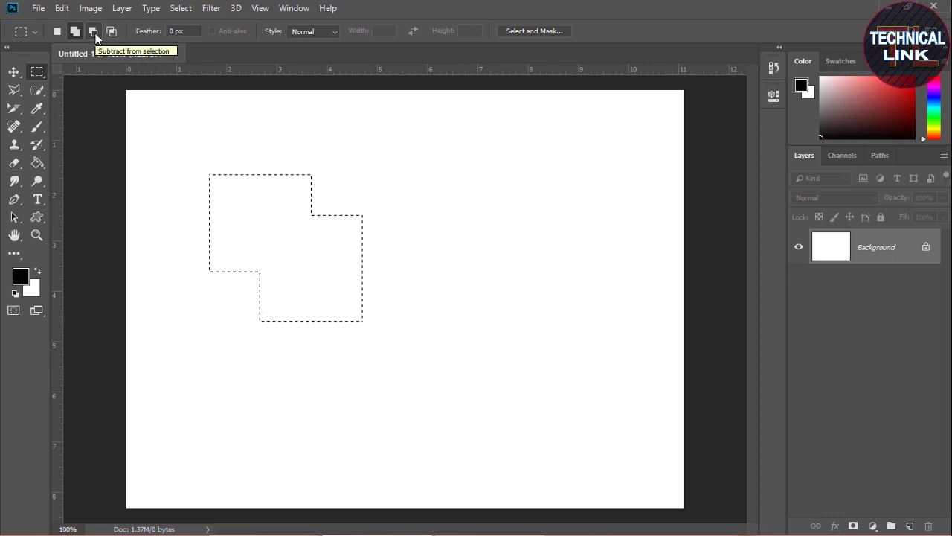
Subtract one rectangle and intersect with another to leave a T-shaped selection
{"action": "left_click", "coordinate": [93, 31]}
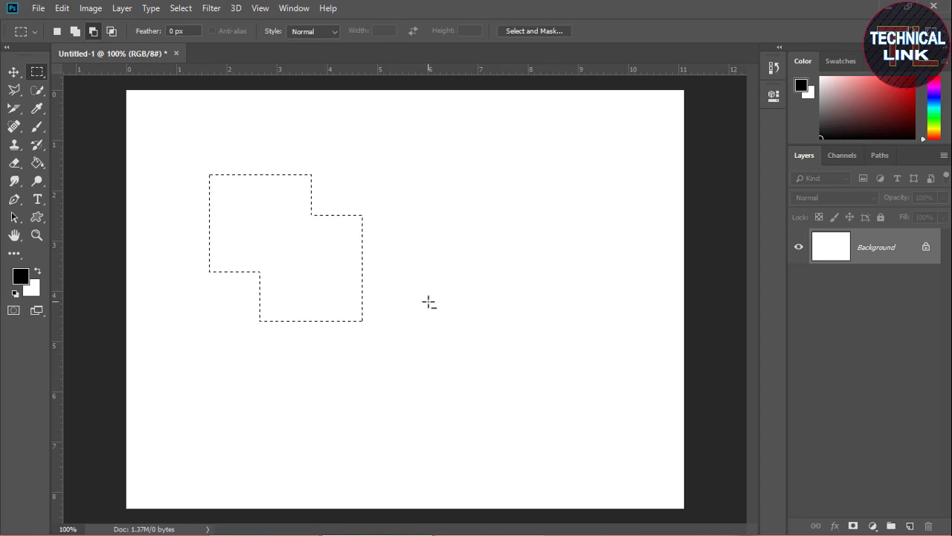
{"action": "left_click_drag", "start_coordinate": [440, 263], "coordinate": [349, 379]}
{"action": "left_click", "coordinate": [112, 35]}
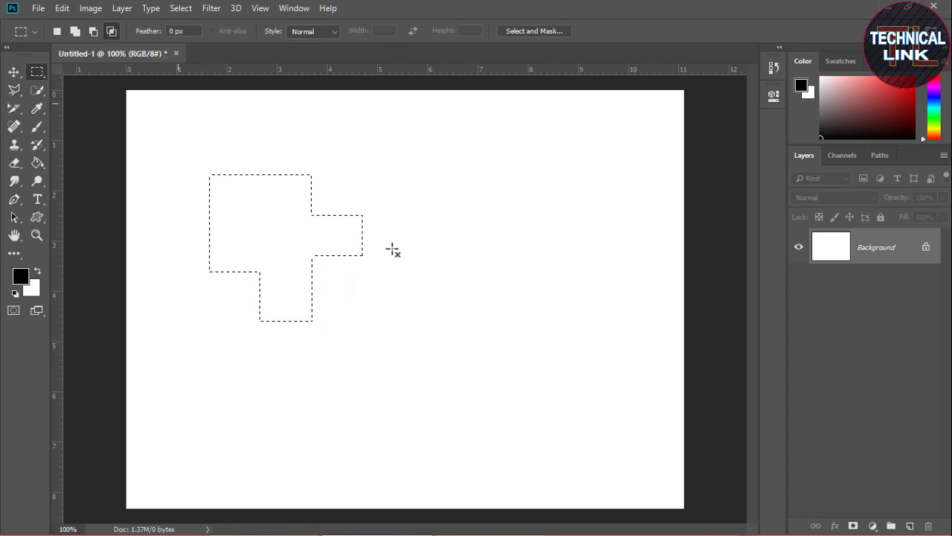
{"action": "left_click_drag", "start_coordinate": [411, 133], "coordinate": [279, 277]}
{"action": "type", "text": "20"}
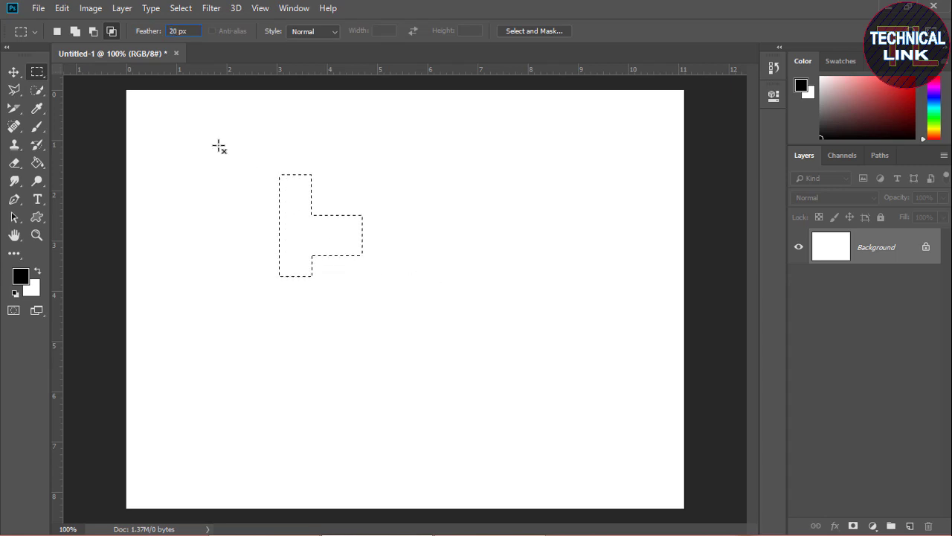
Paint a soft-edged black square at upper left using a 20 px feathered selection, then deselect
{"action": "left_click", "coordinate": [57, 31]}
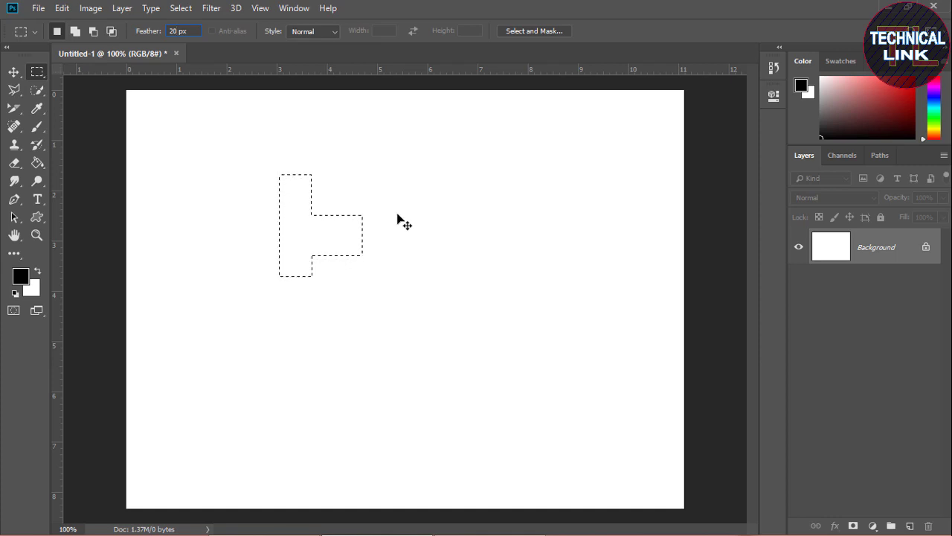
{"action": "left_click", "coordinate": [177, 185]}
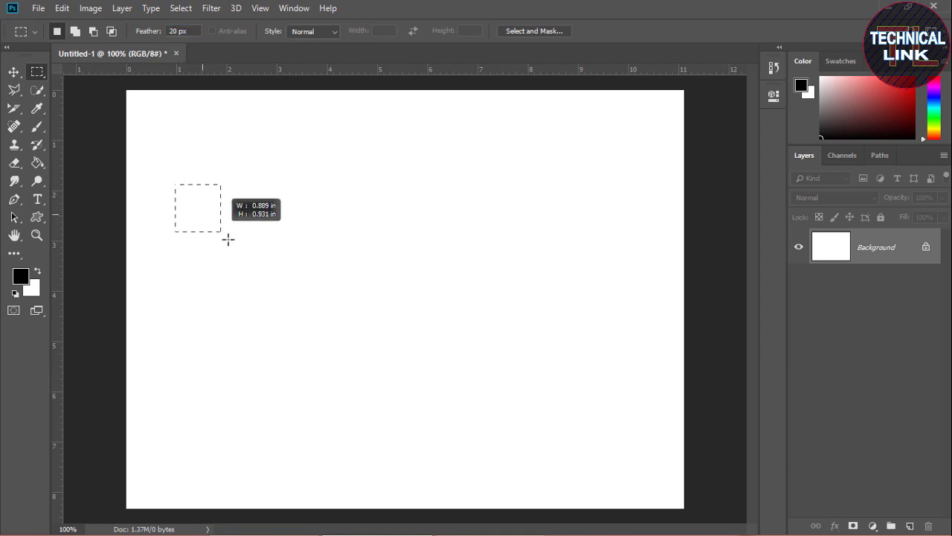
{"action": "left_click_drag", "start_coordinate": [174, 184], "coordinate": [284, 289]}
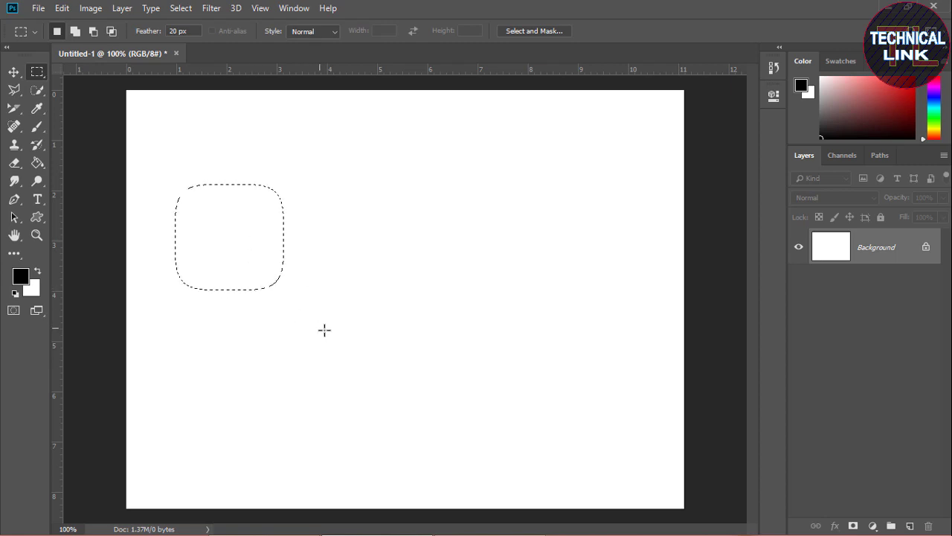
{"action": "left_click", "coordinate": [37, 162]}
{"action": "left_click", "coordinate": [238, 227]}
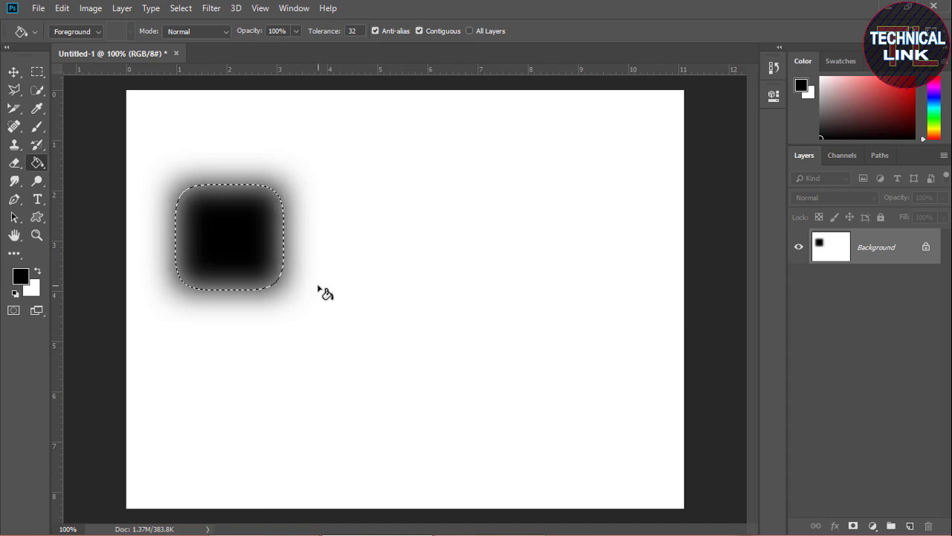
{"action": "key", "text": "m"}
{"action": "left_click", "coordinate": [180, 8]}
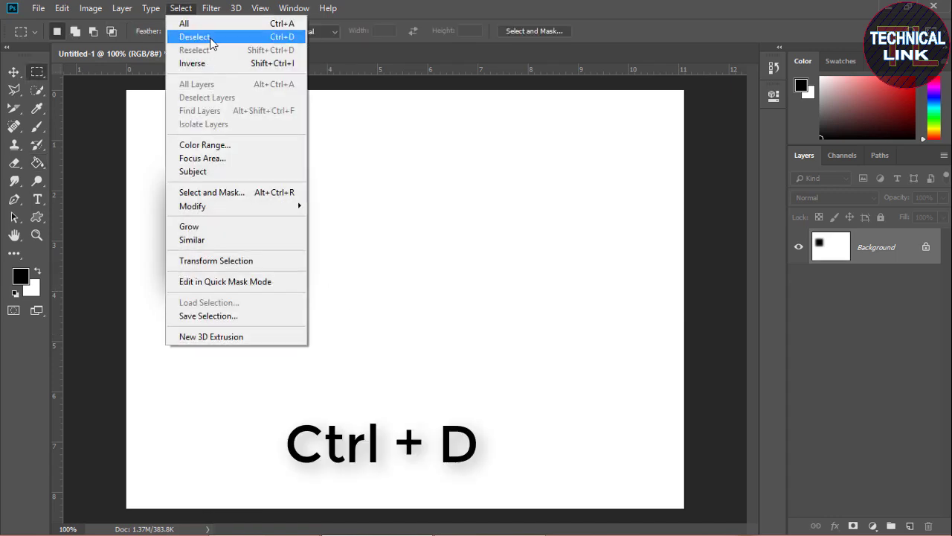
{"action": "left_click", "coordinate": [212, 37]}
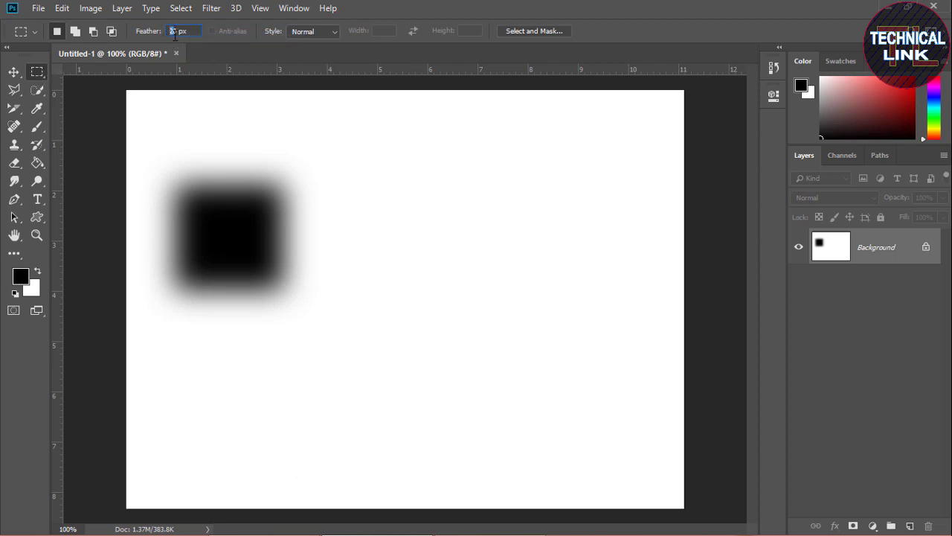
Set Feather to 0 and paint a crisp black square to its right, then deselect
{"action": "type", "text": "0"}
{"action": "left_click_drag", "start_coordinate": [418, 192], "coordinate": [517, 284]}
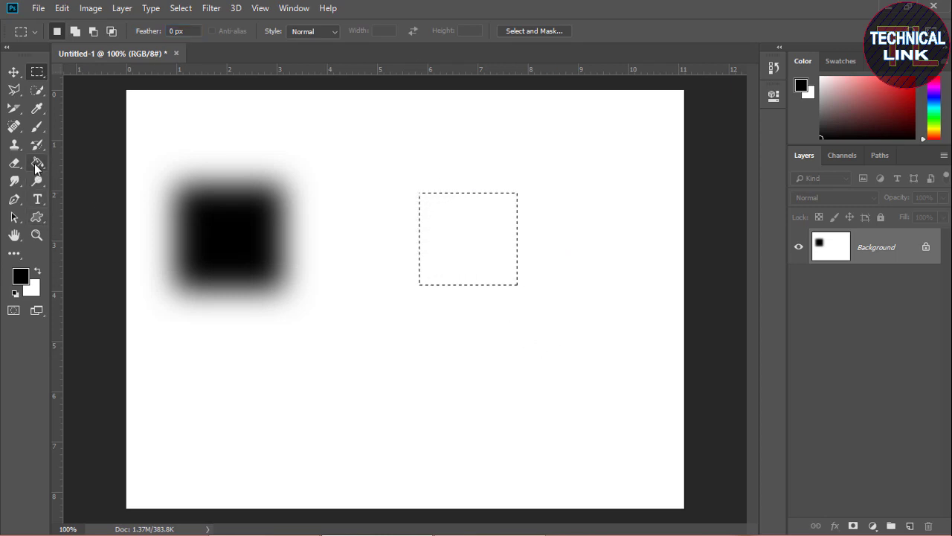
{"action": "left_click", "coordinate": [37, 162]}
{"action": "left_click", "coordinate": [461, 242]}
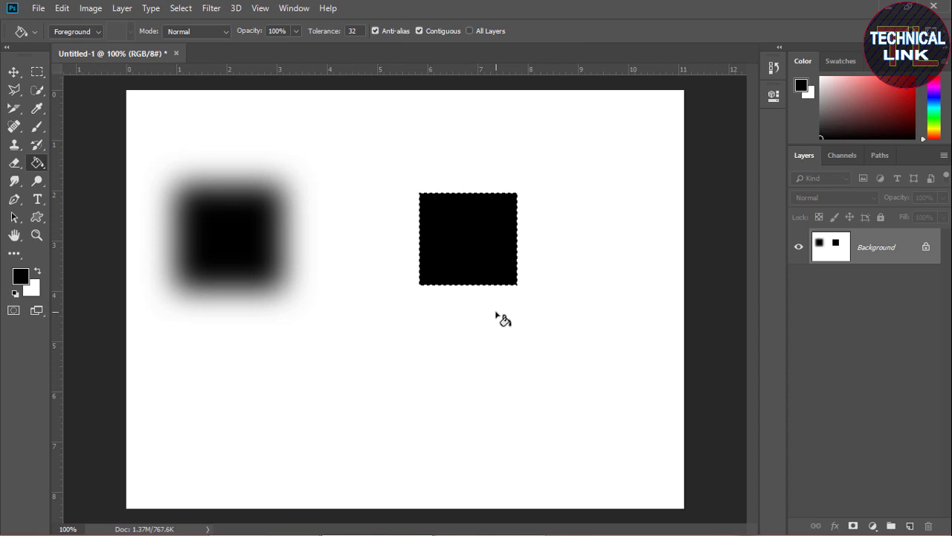
{"action": "left_click", "coordinate": [181, 8]}
{"action": "left_click", "coordinate": [190, 35]}
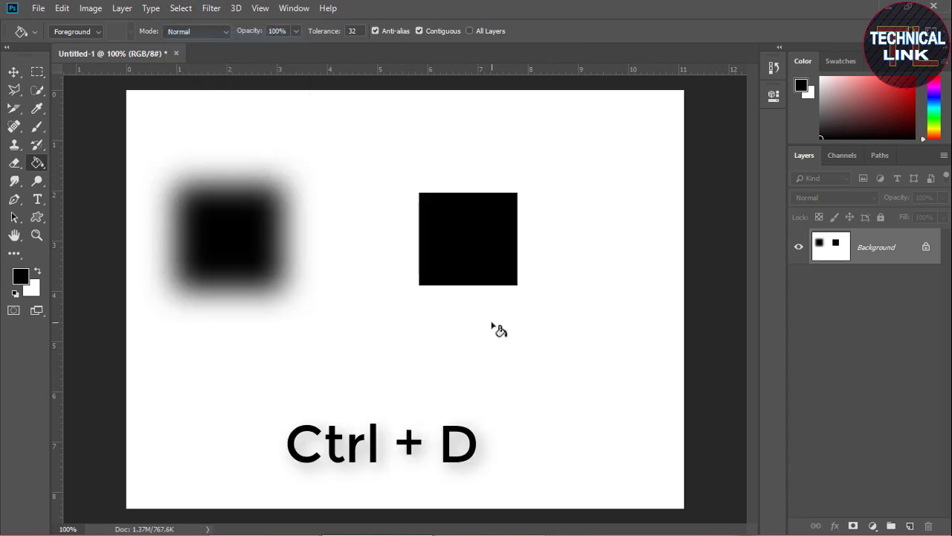
Try moving the sharp black square, dismissing the locked Background layer warning twice
{"action": "left_click", "coordinate": [13, 71]}
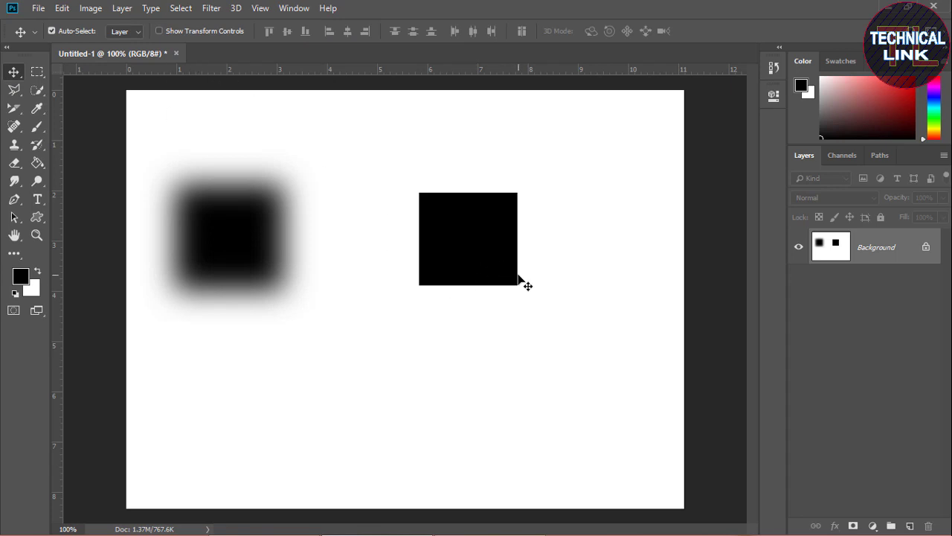
{"action": "left_click_drag", "start_coordinate": [477, 241], "coordinate": [514, 314]}
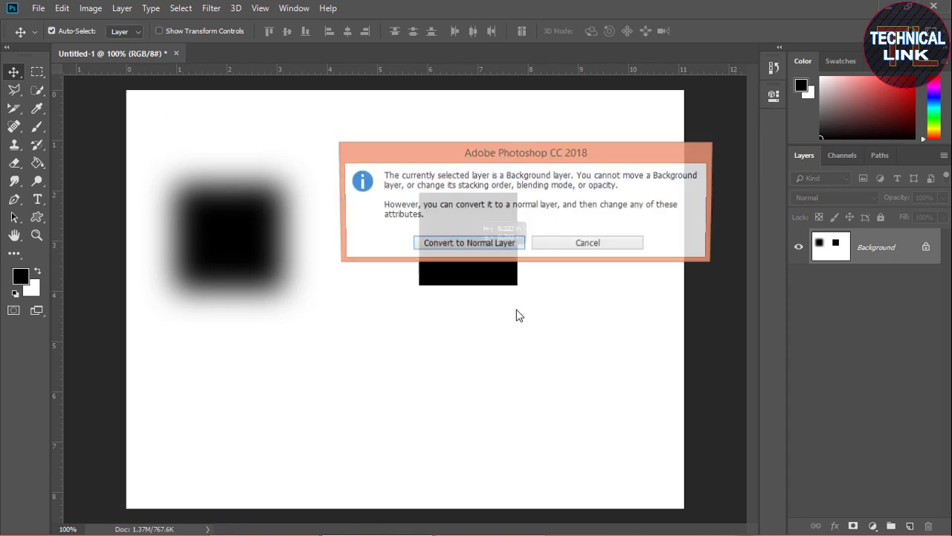
{"action": "left_click", "coordinate": [594, 248]}
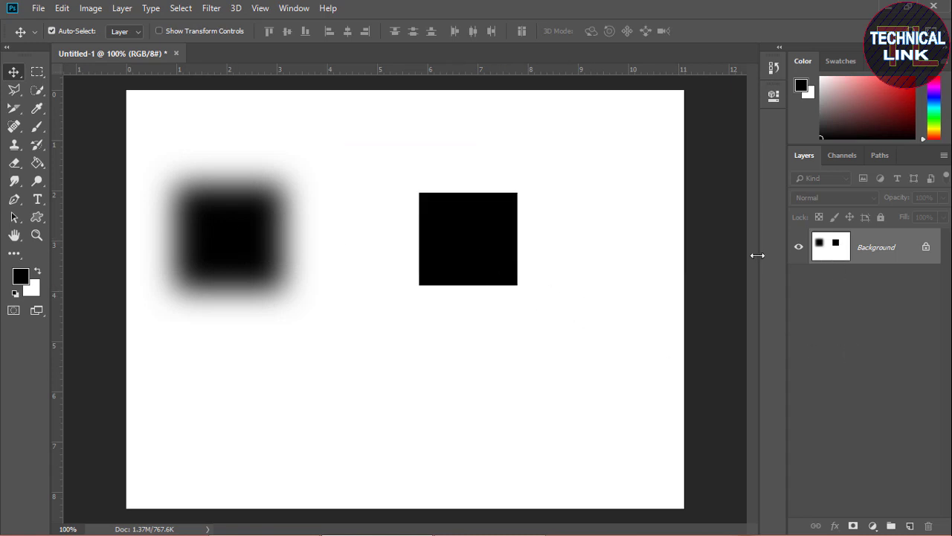
{"action": "left_click_drag", "start_coordinate": [478, 293], "coordinate": [485, 270]}
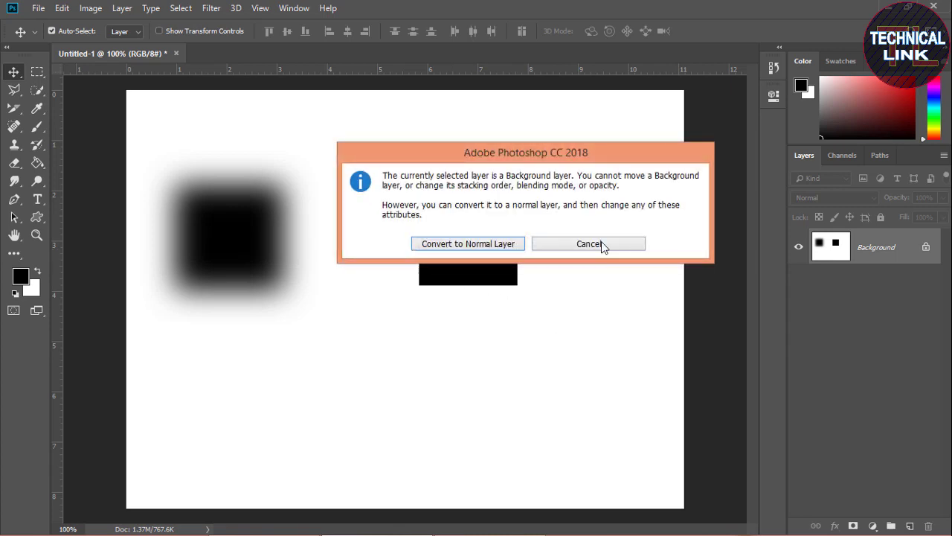
{"action": "left_click", "coordinate": [602, 244]}
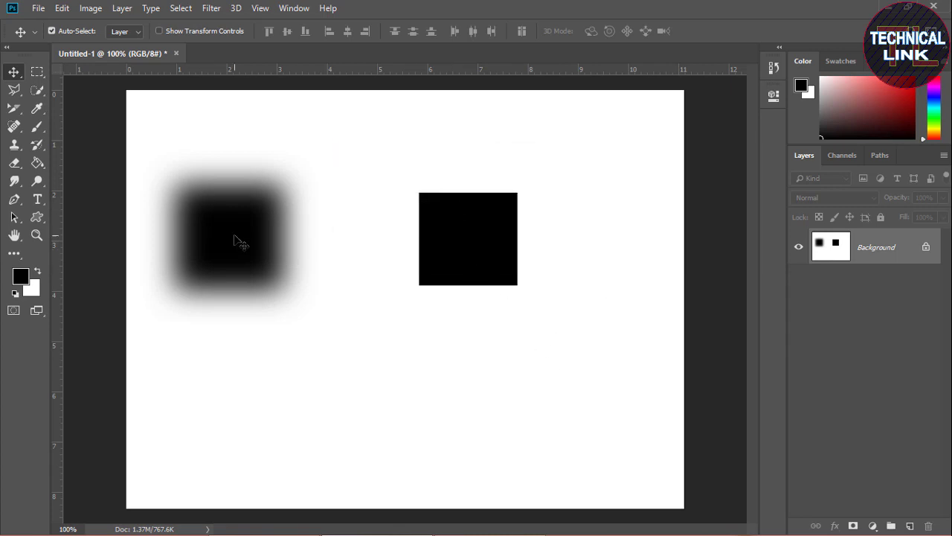
{"action": "left_click", "coordinate": [62, 9]}
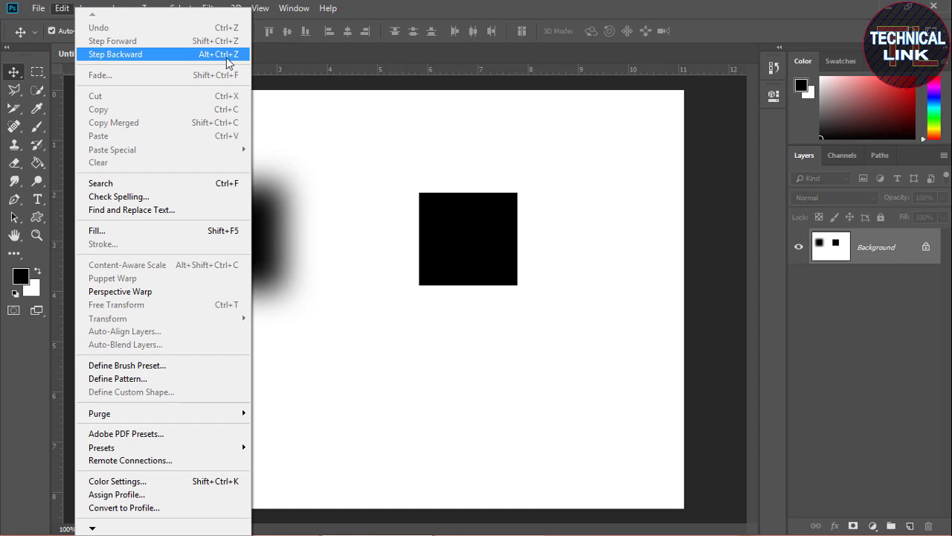
Step backward through the painted squares and selections until the canvas is plain white
{"action": "left_click", "coordinate": [561, 204]}
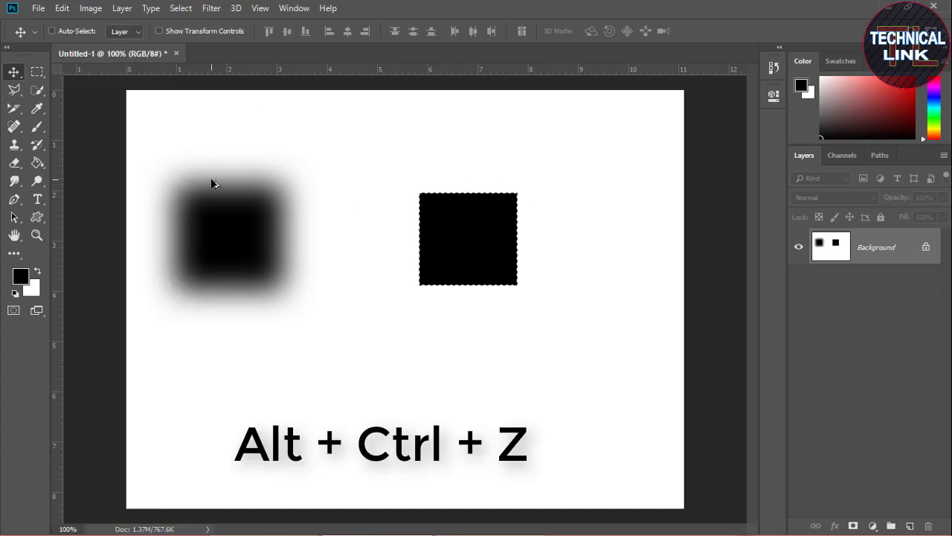
{"action": "key", "text": "ctrl+alt+z"}
{"action": "key", "text": "ctrl+alt+z"}
{"action": "key", "text": "ctrl+alt+z"}
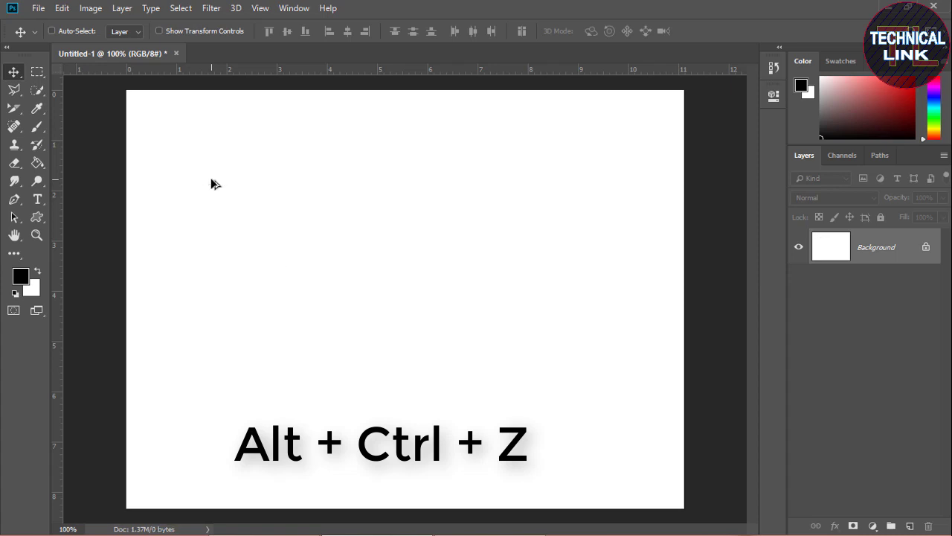
{"action": "key", "text": "ctrl+alt+z"}
{"action": "key", "text": "ctrl+alt+z"}
{"action": "key", "text": "ctrl+alt+z"}
{"action": "key", "text": "ctrl+alt+z"}
{"action": "key", "text": "m"}
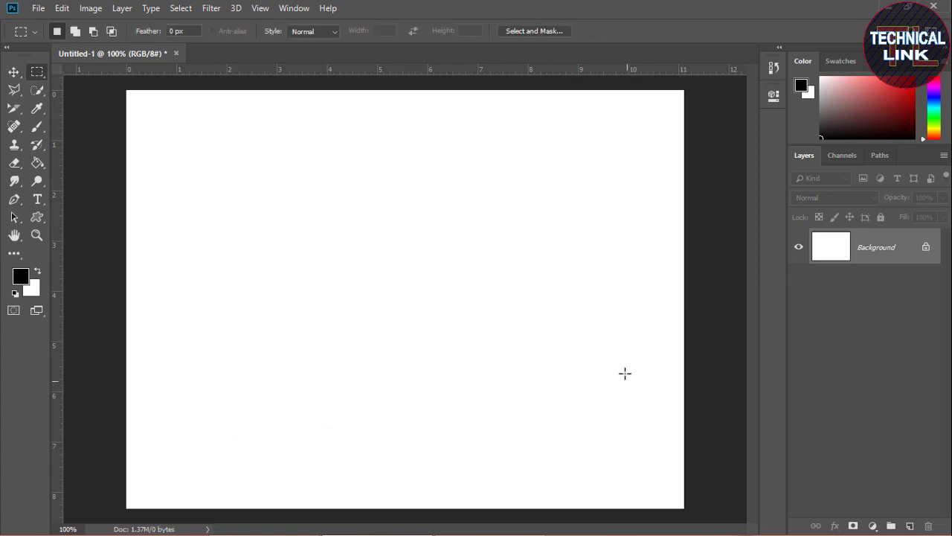
Add Layer 1 and fill a square selection on it with black, then deselect
{"action": "left_click", "coordinate": [909, 525]}
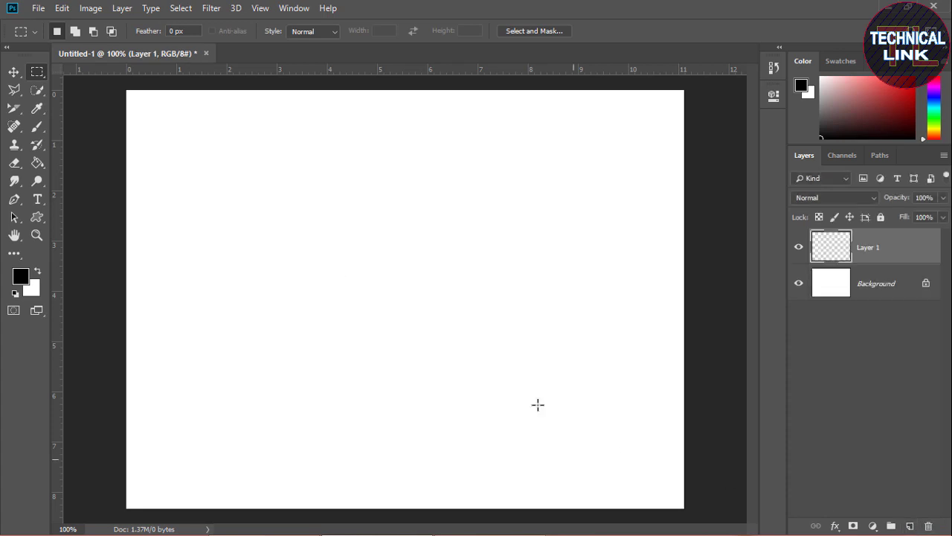
{"action": "left_click_drag", "start_coordinate": [183, 177], "coordinate": [274, 265]}
{"action": "left_click", "coordinate": [35, 163]}
{"action": "left_click", "coordinate": [222, 225]}
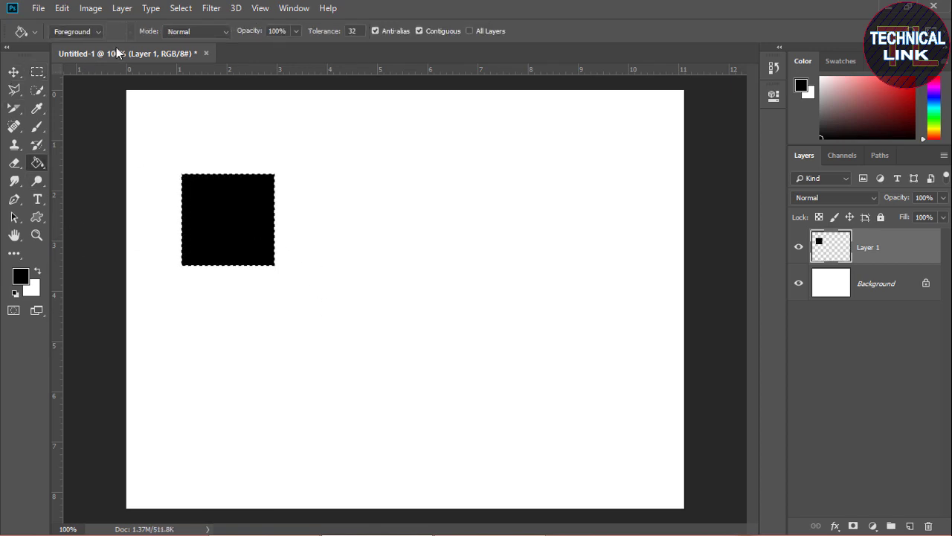
{"action": "left_click", "coordinate": [181, 8]}
{"action": "left_click", "coordinate": [194, 36]}
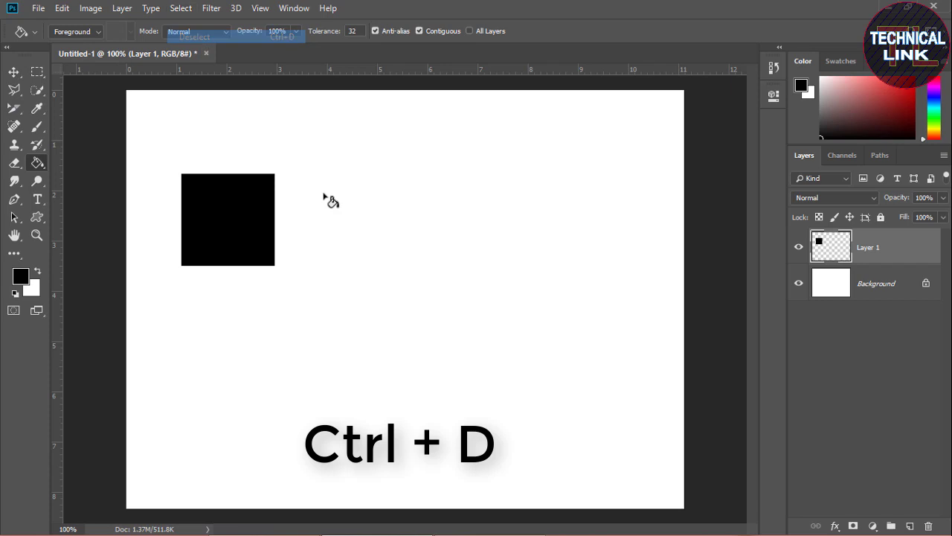
Move the black square toward the canvas's upper middle, temporarily hiding the Background layer
{"action": "left_click", "coordinate": [13, 71]}
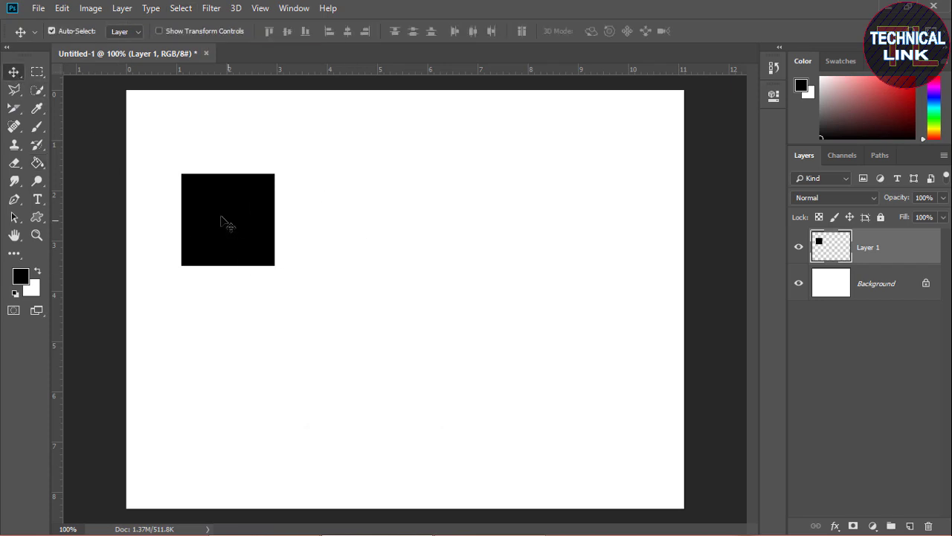
{"action": "mouse_move", "coordinate": [224, 220]}
{"action": "left_mouse_down"}
{"action": "mouse_move", "coordinate": [390, 244]}
{"action": "mouse_move", "coordinate": [422, 324]}
{"action": "left_mouse_up"}
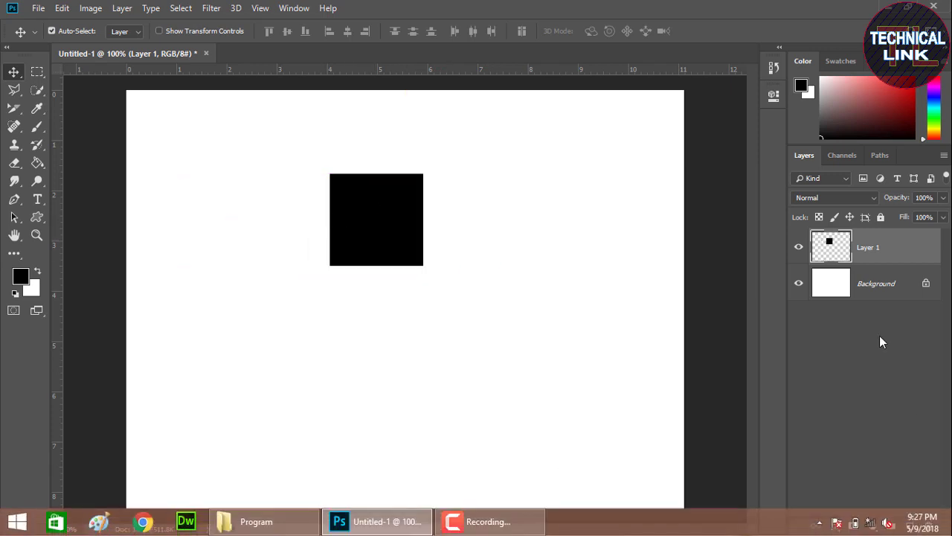
{"action": "left_click", "coordinate": [798, 284]}
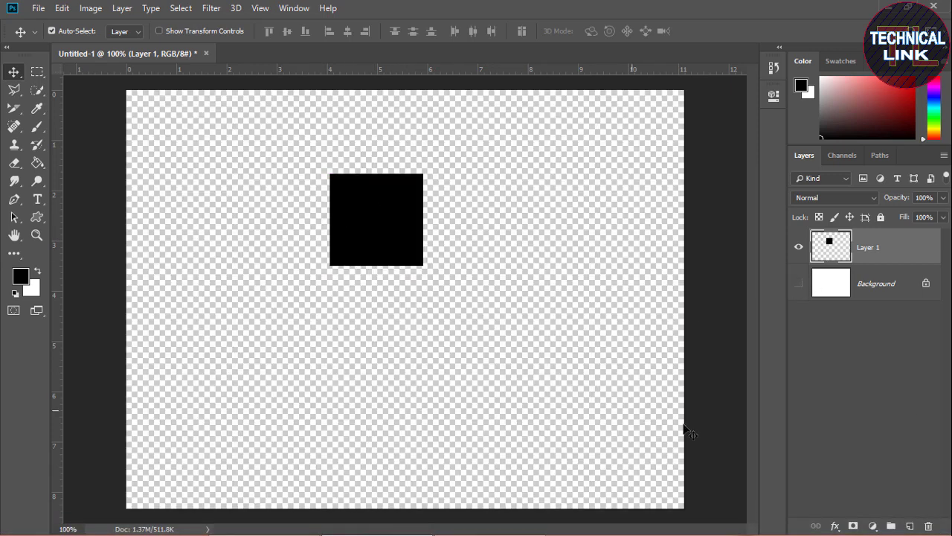
{"action": "mouse_move", "coordinate": [364, 242]}
{"action": "left_mouse_down"}
{"action": "mouse_move", "coordinate": [345, 235]}
{"action": "mouse_move", "coordinate": [353, 250]}
{"action": "left_mouse_up"}
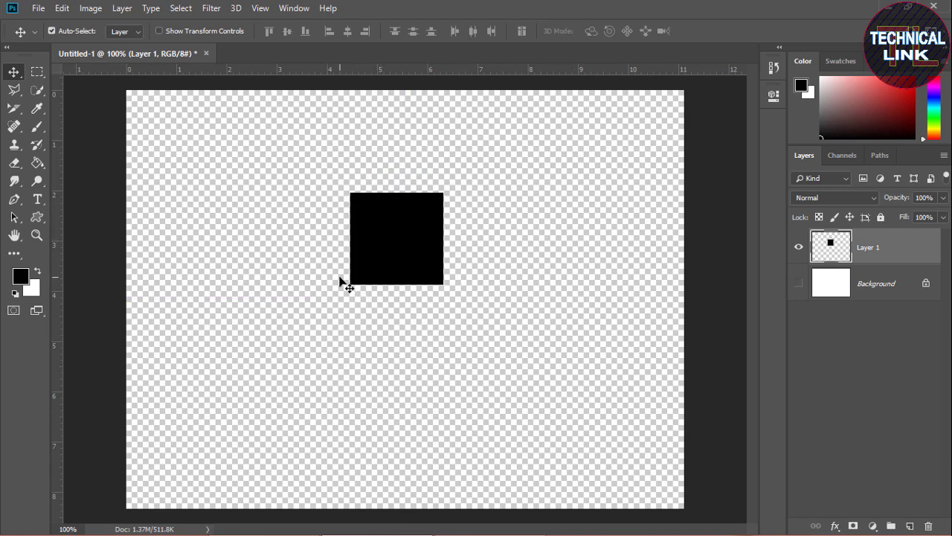
{"action": "mouse_move", "coordinate": [427, 252]}
{"action": "left_mouse_down"}
{"action": "mouse_move", "coordinate": [452, 250]}
{"action": "mouse_move", "coordinate": [410, 250]}
{"action": "left_mouse_up"}
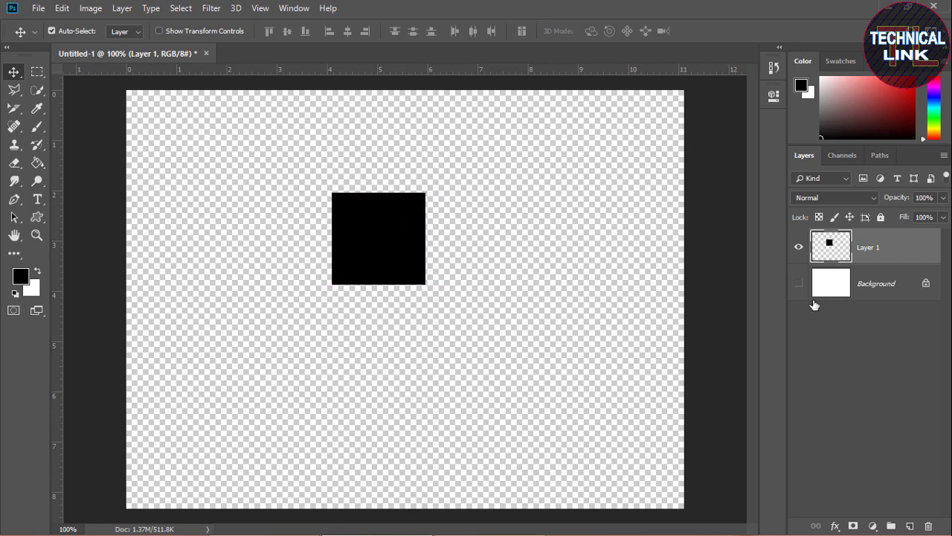
{"action": "left_click", "coordinate": [799, 284]}
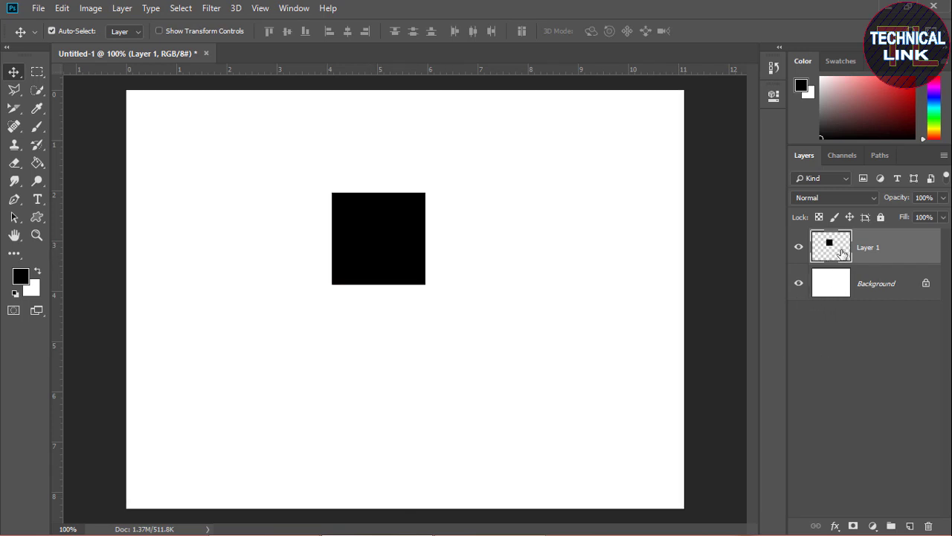
Duplicate the square's layer and place the copy down-right, touching the original's corner
{"action": "right_click", "coordinate": [873, 250]}
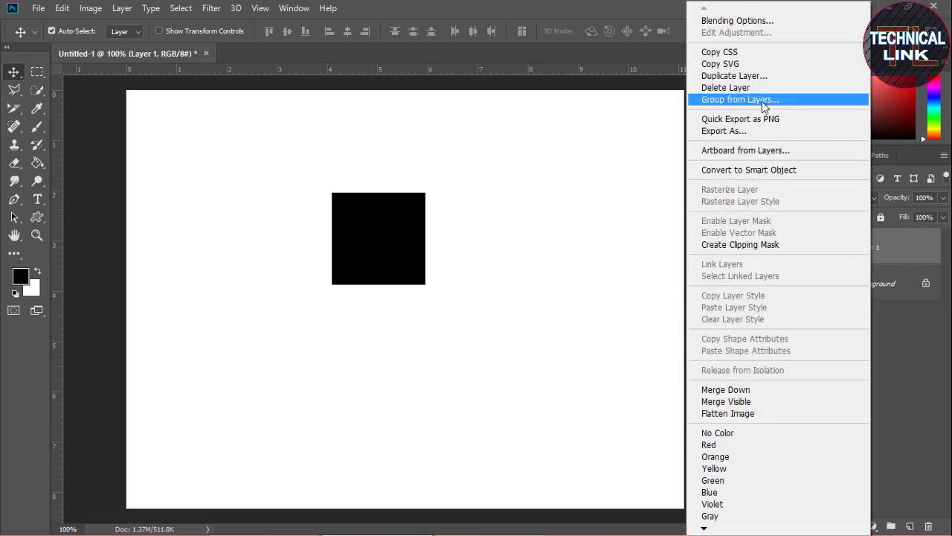
{"action": "left_click", "coordinate": [746, 77]}
{"action": "left_click", "coordinate": [603, 133]}
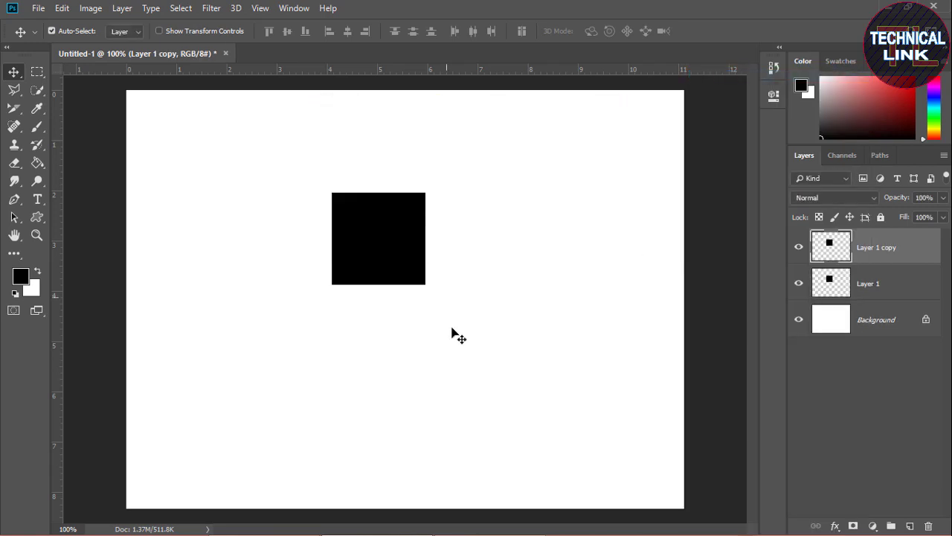
{"action": "left_click_drag", "start_coordinate": [385, 246], "coordinate": [471, 335]}
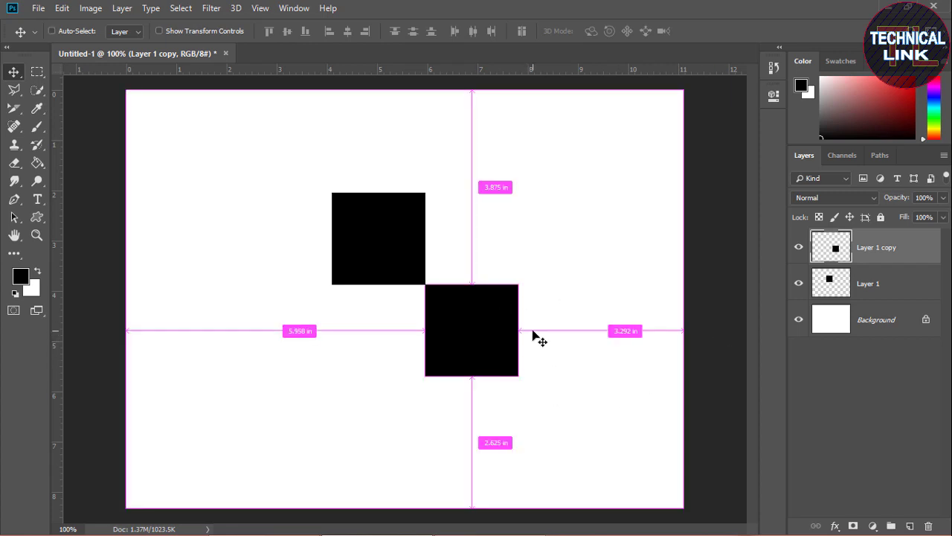
Add more square copies with Ctrl+J and Alt-drags, spreading the checkerboard to the right
{"action": "key", "text": "ctrl+j"}
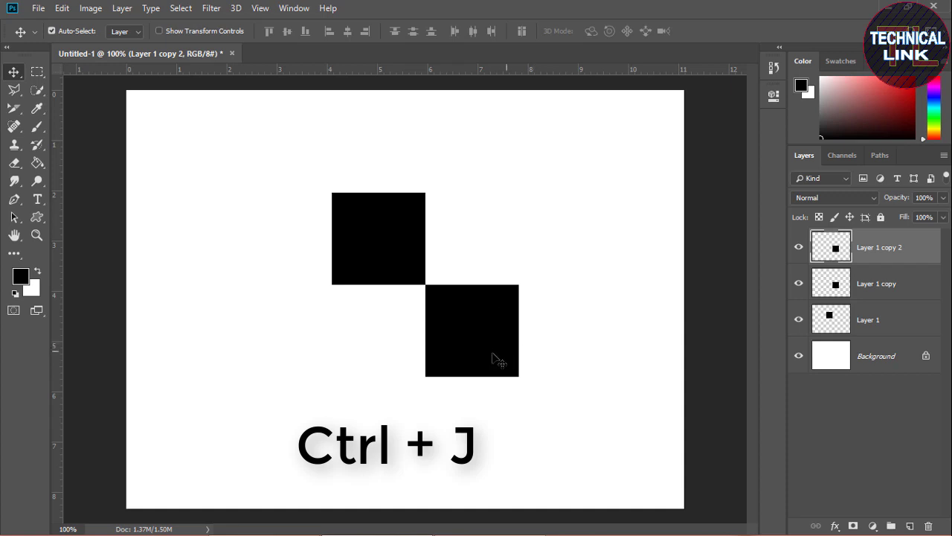
{"action": "mouse_move", "coordinate": [494, 355]}
{"action": "left_mouse_down"}
{"action": "mouse_move", "coordinate": [548, 265]}
{"action": "mouse_move", "coordinate": [487, 164]}
{"action": "mouse_move", "coordinate": [487, 174]}
{"action": "left_mouse_up"}
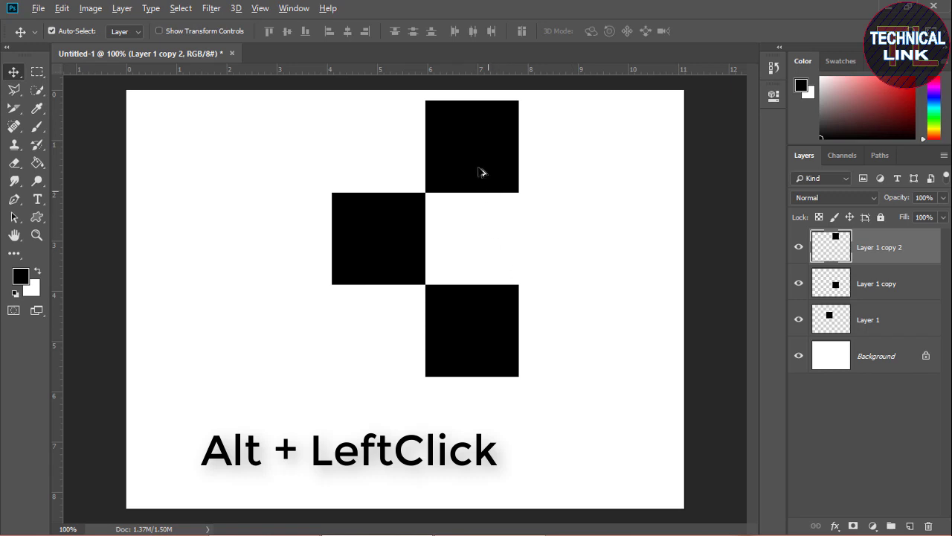
{"action": "mouse_move", "coordinate": [494, 167]}
{"action": "left_mouse_down"}
{"action": "mouse_move", "coordinate": [588, 259]}
{"action": "mouse_move", "coordinate": [662, 180]}
{"action": "left_mouse_up"}
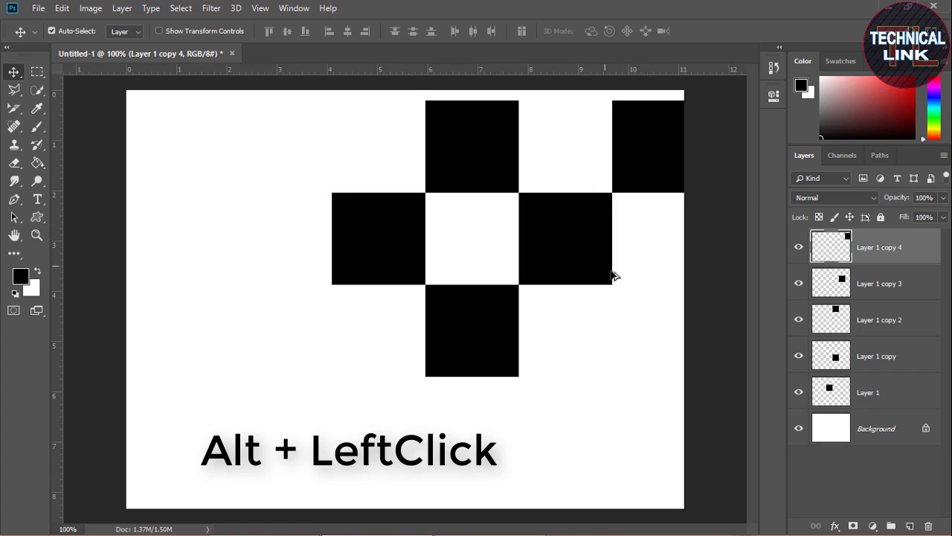
{"action": "mouse_move", "coordinate": [567, 255]}
{"action": "left_mouse_down"}
{"action": "mouse_move", "coordinate": [656, 342]}
{"action": "mouse_move", "coordinate": [558, 442]}
{"action": "mouse_move", "coordinate": [550, 438]}
{"action": "left_mouse_up"}
{"action": "mouse_move", "coordinate": [585, 464]}
{"action": "left_mouse_down"}
{"action": "mouse_move", "coordinate": [643, 499]}
{"action": "mouse_move", "coordinate": [685, 509]}
{"action": "left_mouse_up"}
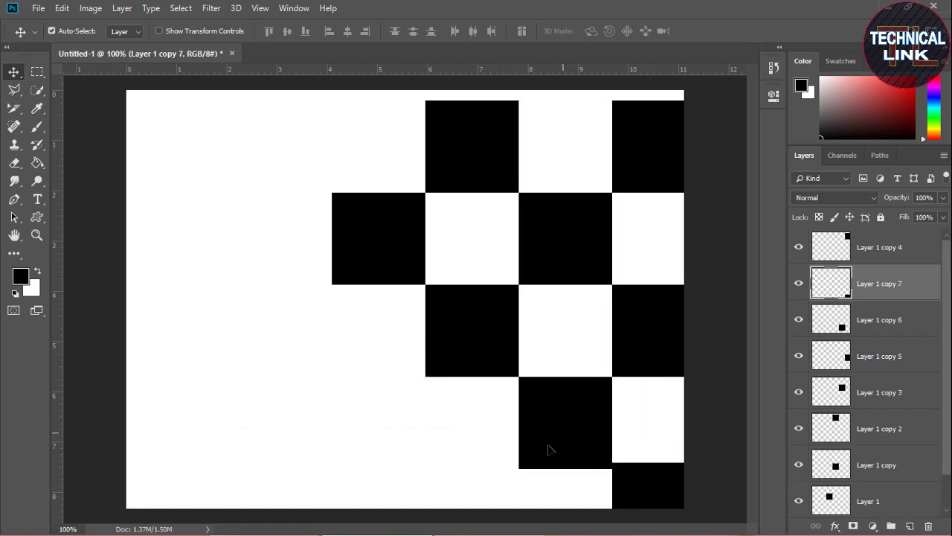
Alt-drag square copies into the lower rows and left column of the checkerboard
{"action": "mouse_move", "coordinate": [548, 449]}
{"action": "left_mouse_down"}
{"action": "mouse_move", "coordinate": [469, 526]}
{"action": "mouse_move", "coordinate": [466, 439]}
{"action": "left_mouse_up"}
{"action": "mouse_move", "coordinate": [452, 342]}
{"action": "left_mouse_down"}
{"action": "mouse_move", "coordinate": [362, 432]}
{"action": "mouse_move", "coordinate": [374, 434]}
{"action": "mouse_move", "coordinate": [281, 339]}
{"action": "mouse_move", "coordinate": [288, 162]}
{"action": "left_mouse_up"}
{"action": "left_click_drag", "start_coordinate": [301, 200], "coordinate": [303, 209]}
{"action": "left_click_drag", "start_coordinate": [283, 165], "coordinate": [178, 252]}
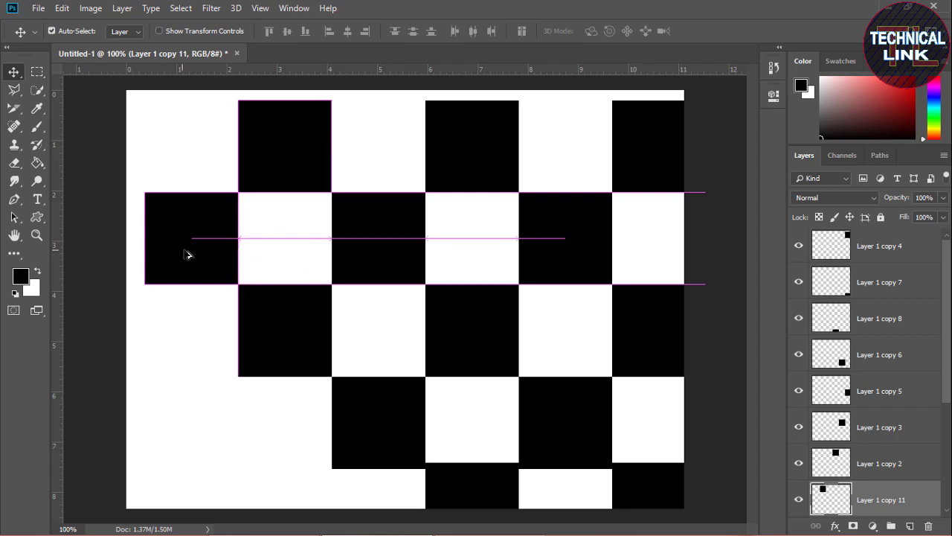
{"action": "mouse_move", "coordinate": [178, 253]}
{"action": "left_mouse_down"}
{"action": "mouse_move", "coordinate": [187, 255]}
{"action": "mouse_move", "coordinate": [143, 152]}
{"action": "mouse_move", "coordinate": [106, 165]}
{"action": "left_mouse_up"}
{"action": "mouse_move", "coordinate": [191, 266]}
{"action": "left_mouse_down"}
{"action": "mouse_move", "coordinate": [241, 461]}
{"action": "mouse_move", "coordinate": [202, 442]}
{"action": "mouse_move", "coordinate": [280, 508]}
{"action": "left_mouse_up"}
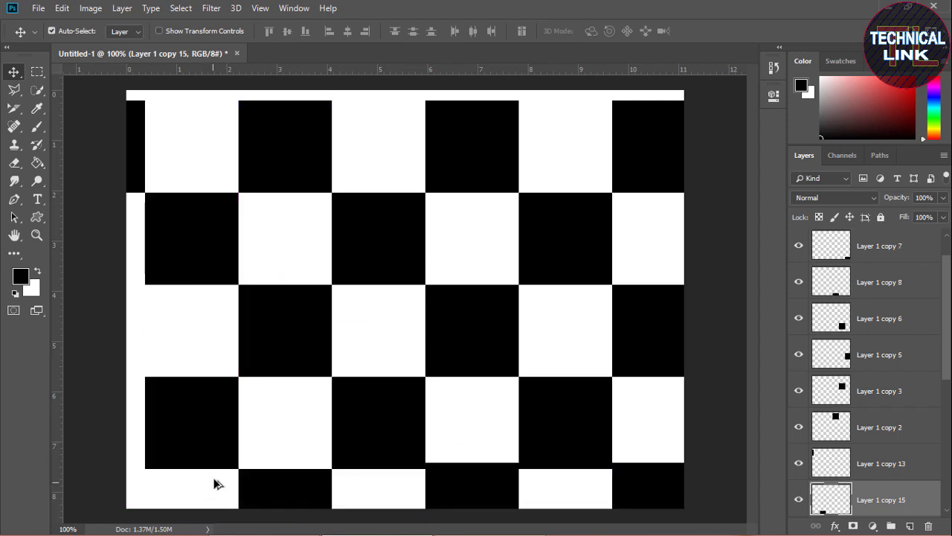
{"action": "mouse_move", "coordinate": [187, 431]}
{"action": "left_mouse_down"}
{"action": "mouse_move", "coordinate": [96, 343]}
{"action": "mouse_move", "coordinate": [98, 318]}
{"action": "left_mouse_up"}
{"action": "mouse_move", "coordinate": [206, 476]}
{"action": "left_mouse_down"}
{"action": "mouse_move", "coordinate": [151, 507]}
{"action": "mouse_move", "coordinate": [110, 515]}
{"action": "mouse_move", "coordinate": [134, 491]}
{"action": "left_mouse_up"}
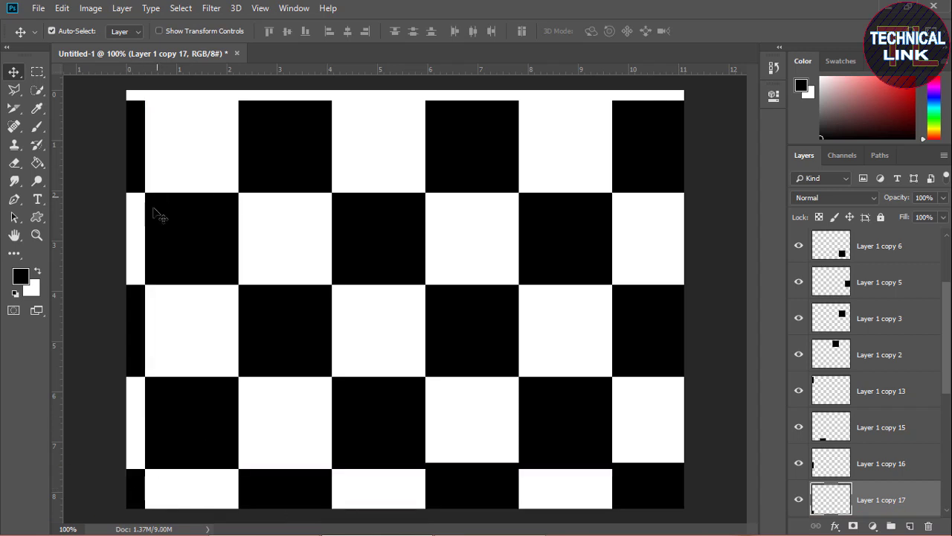
Fill the top-left corner, top edge and top-right strip with more square copies
{"action": "mouse_move", "coordinate": [177, 226]}
{"action": "left_mouse_down"}
{"action": "mouse_move", "coordinate": [188, 42]}
{"action": "mouse_move", "coordinate": [177, 83]}
{"action": "mouse_move", "coordinate": [187, 127]}
{"action": "mouse_move", "coordinate": [190, 83]}
{"action": "left_mouse_up"}
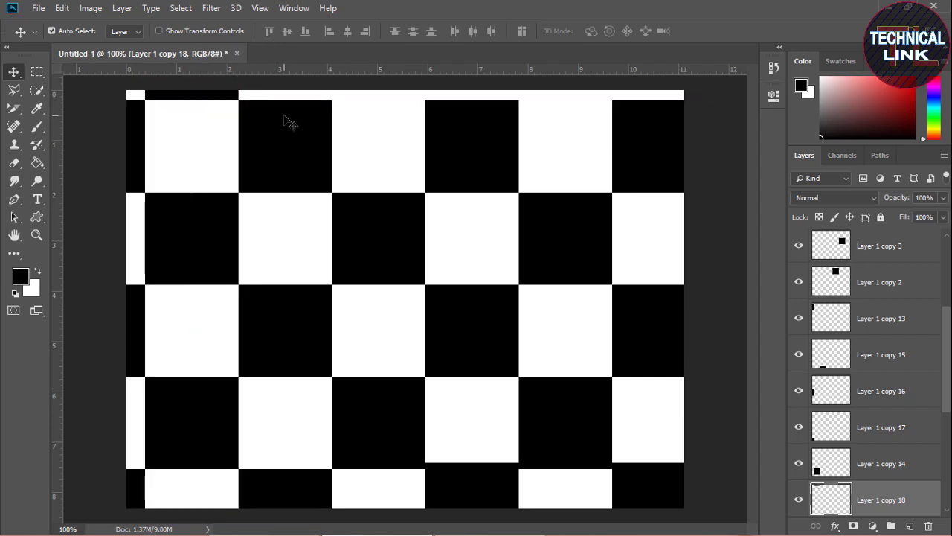
{"action": "left_click_drag", "start_coordinate": [198, 50], "coordinate": [372, 62]}
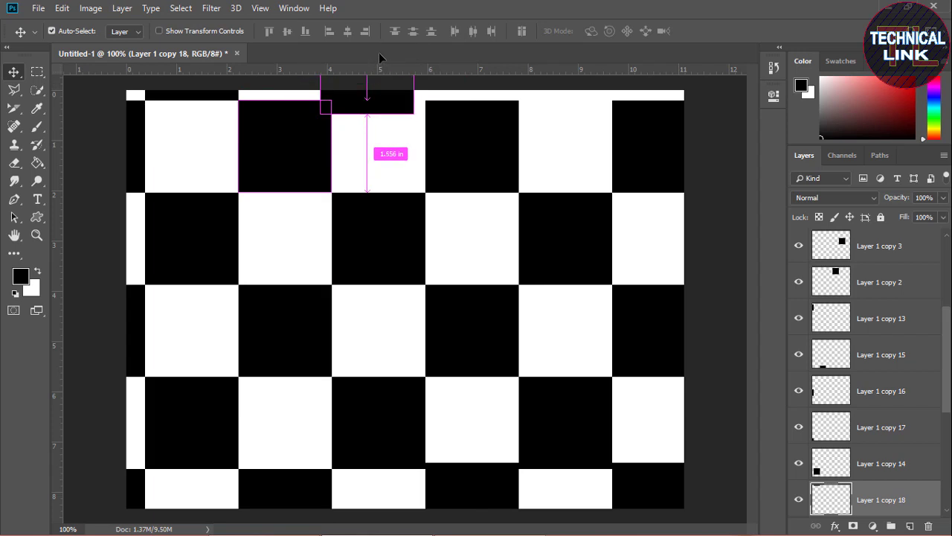
{"action": "left_click_drag", "start_coordinate": [378, 57], "coordinate": [386, 91]}
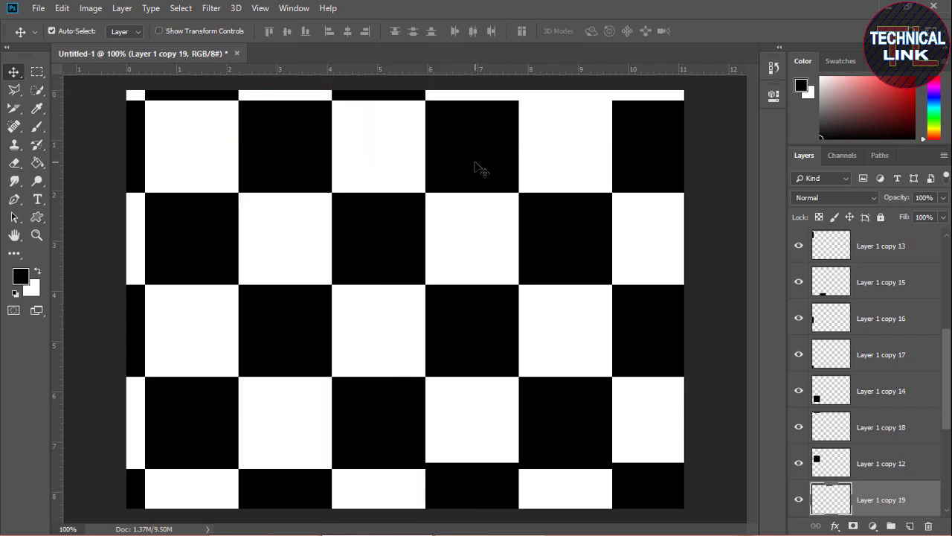
{"action": "mouse_move", "coordinate": [480, 169]}
{"action": "left_mouse_down"}
{"action": "mouse_move", "coordinate": [580, 156]}
{"action": "mouse_move", "coordinate": [564, 160]}
{"action": "left_mouse_up"}
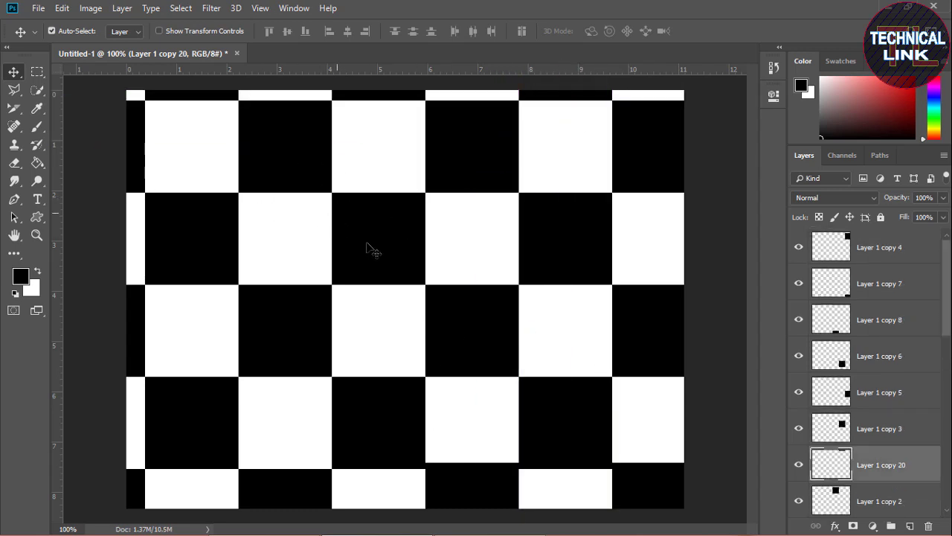
Create a second blank document, 800 x 600 px at 72 ppi, with a white background
{"action": "left_click", "coordinate": [39, 8]}
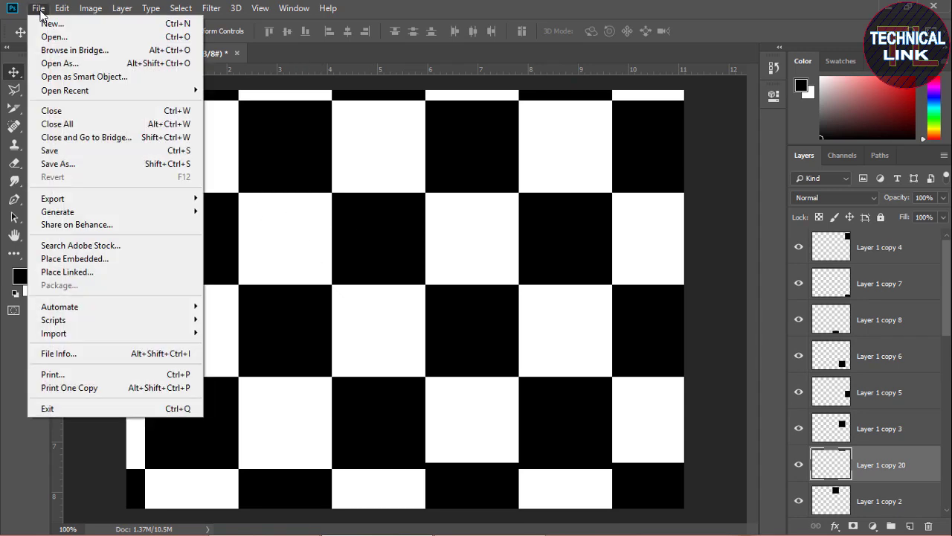
{"action": "left_click", "coordinate": [520, 354]}
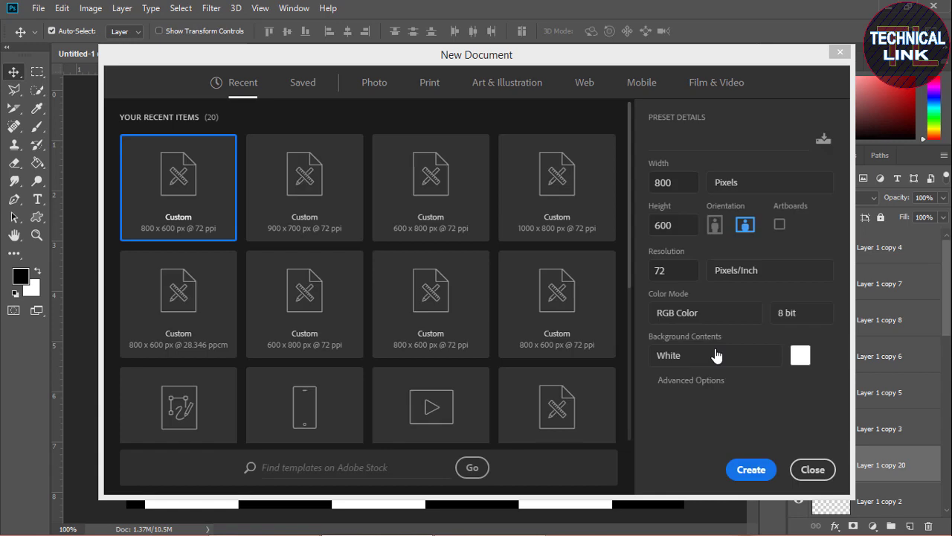
{"action": "left_click", "coordinate": [750, 470]}
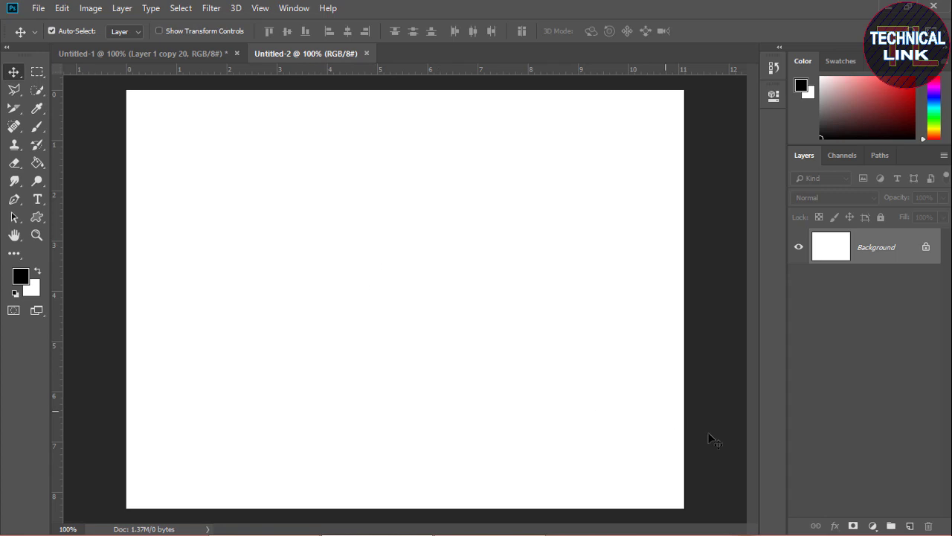
On a new layer, fill a large square selection with black, then deselect it
{"action": "left_click", "coordinate": [910, 525]}
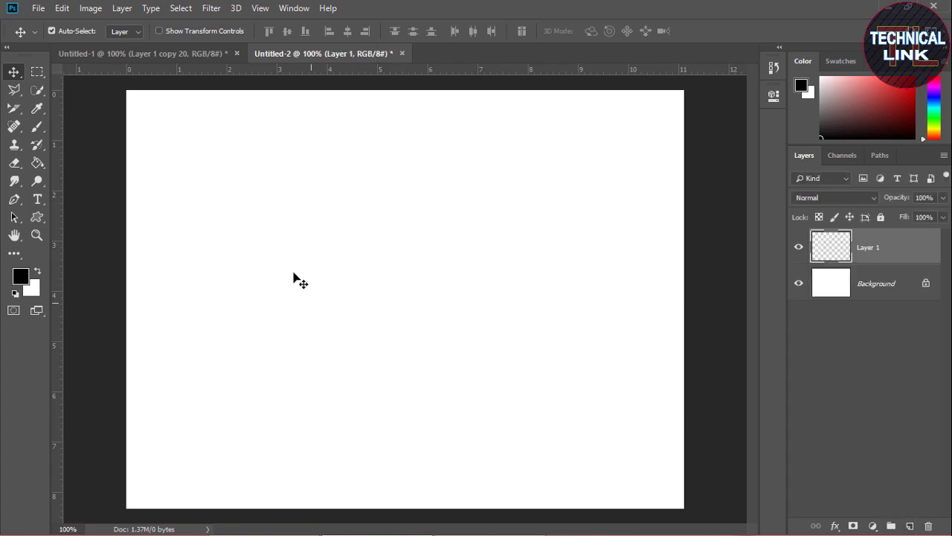
{"action": "left_click", "coordinate": [35, 72]}
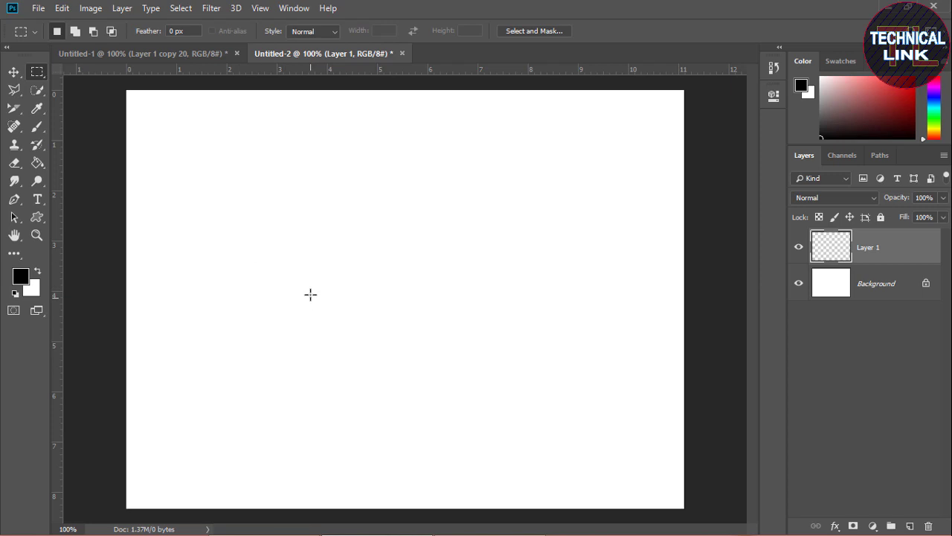
{"action": "left_click_drag", "start_coordinate": [191, 135], "coordinate": [523, 466]}
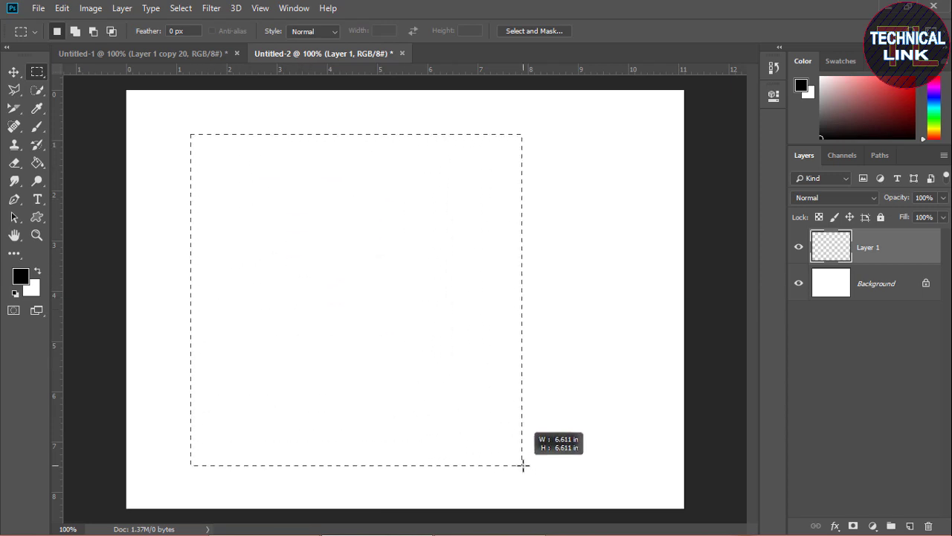
{"action": "left_click_drag", "start_coordinate": [523, 466], "coordinate": [523, 466]}
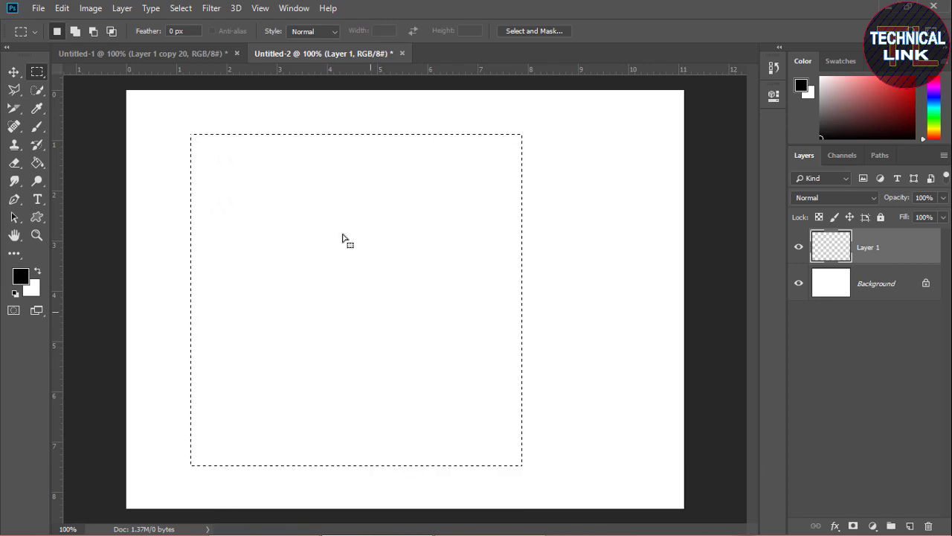
{"action": "key", "text": "g"}
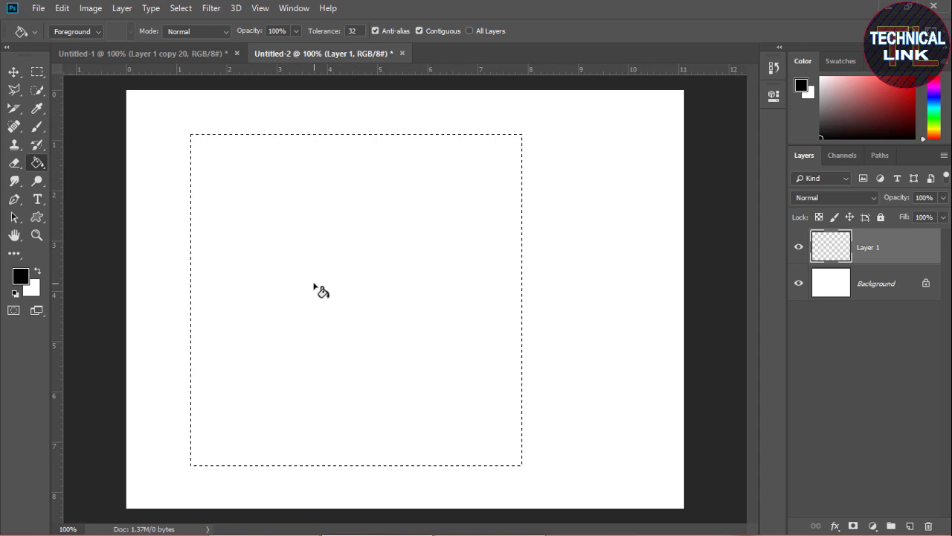
{"action": "left_click", "coordinate": [350, 243]}
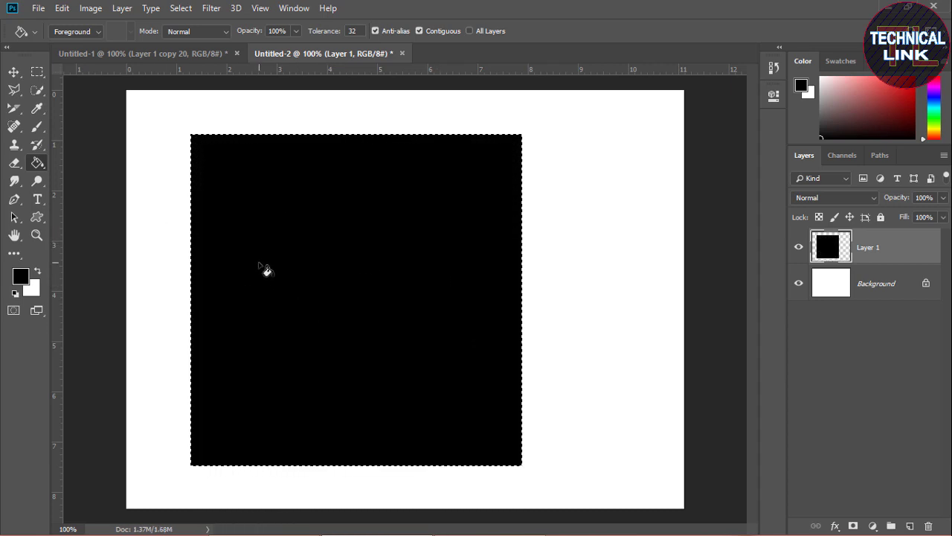
{"action": "left_click", "coordinate": [180, 9]}
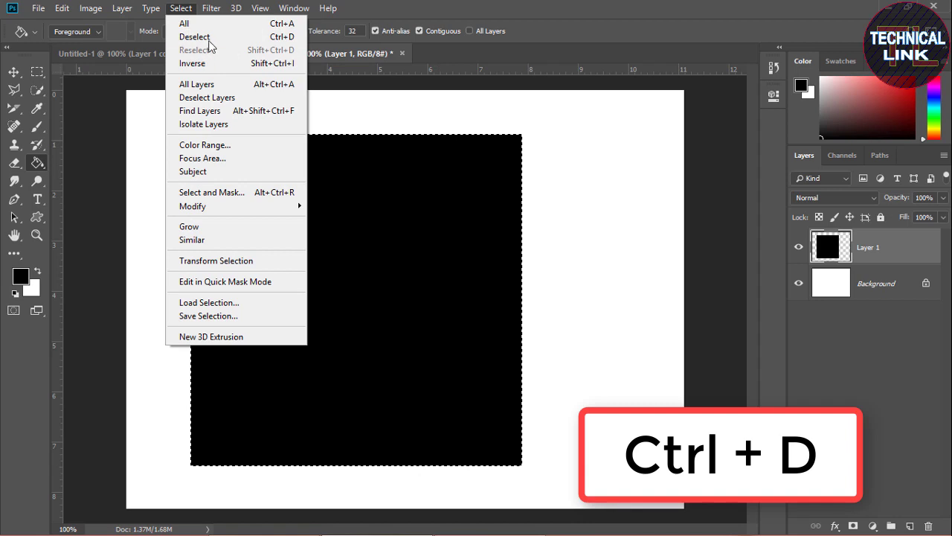
{"action": "left_click", "coordinate": [209, 39]}
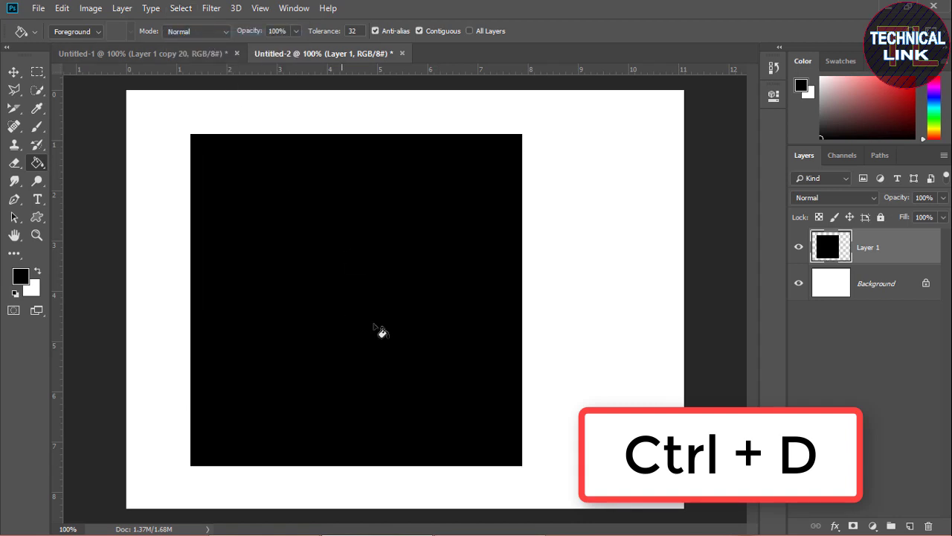
On a new layer, fill a slightly smaller square inside the black one with white
{"action": "left_click", "coordinate": [909, 526]}
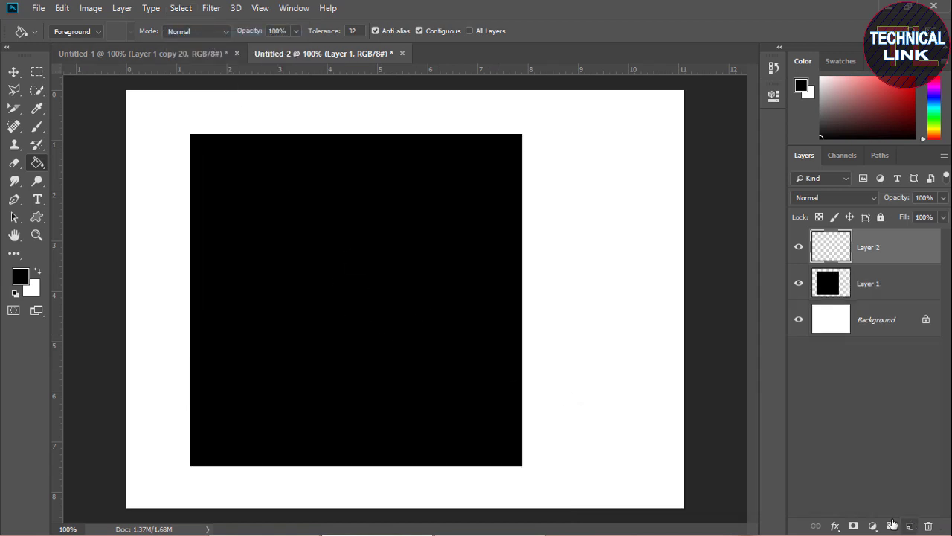
{"action": "left_click", "coordinate": [36, 71]}
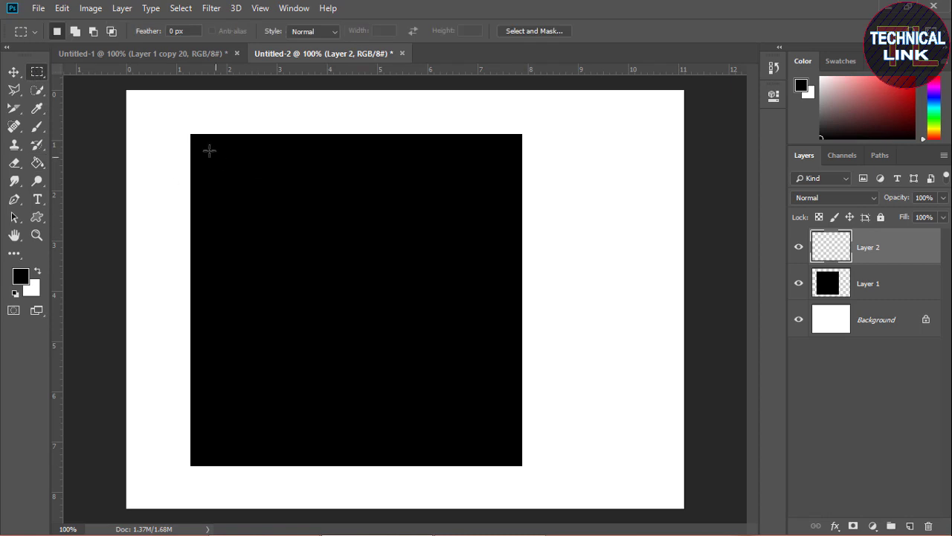
{"action": "left_click_drag", "start_coordinate": [198, 143], "coordinate": [503, 451]}
{"action": "left_click", "coordinate": [39, 270]}
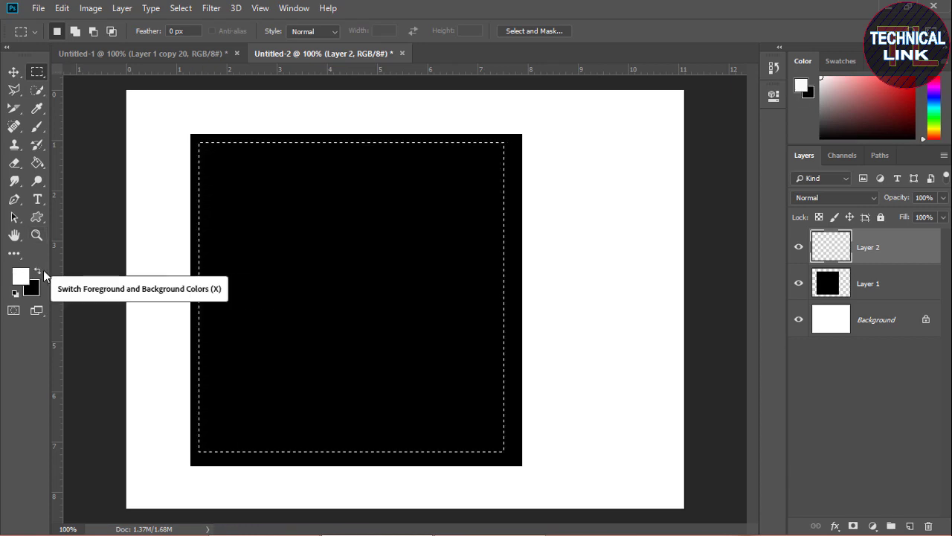
{"action": "left_click", "coordinate": [37, 162]}
{"action": "left_click", "coordinate": [331, 270]}
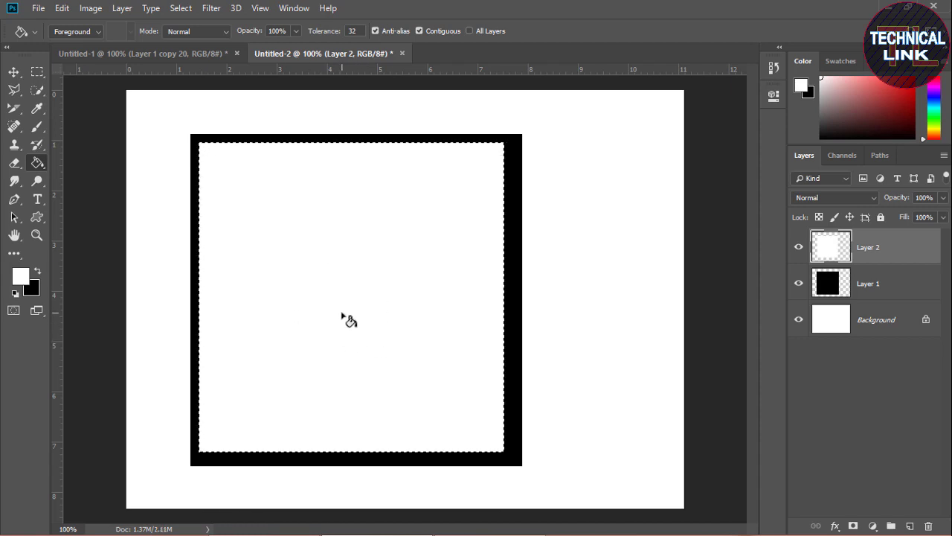
{"action": "key", "text": "ctrl+d"}
Fill a smaller square inside the white one with black on a new Layer 3
{"action": "left_click", "coordinate": [42, 71]}
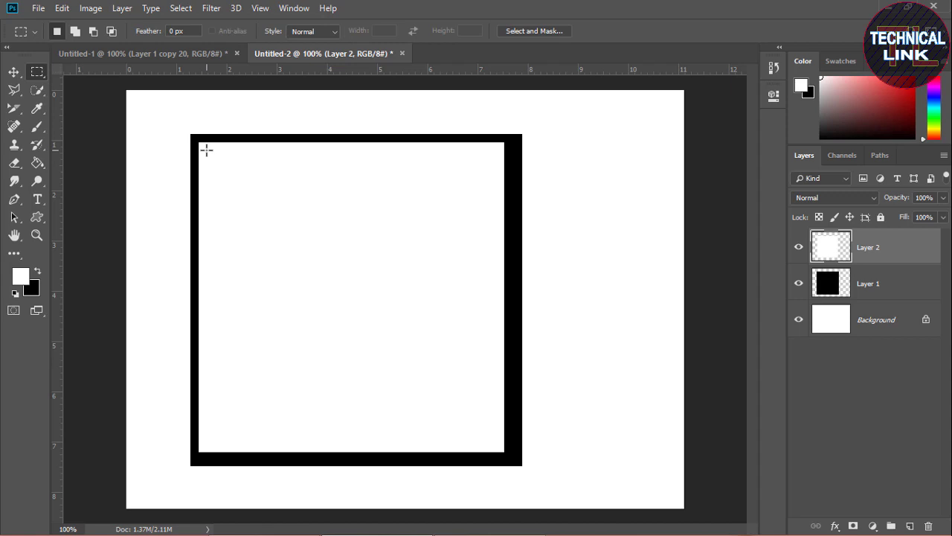
{"action": "left_click_drag", "start_coordinate": [207, 150], "coordinate": [492, 441]}
{"action": "left_click", "coordinate": [911, 525]}
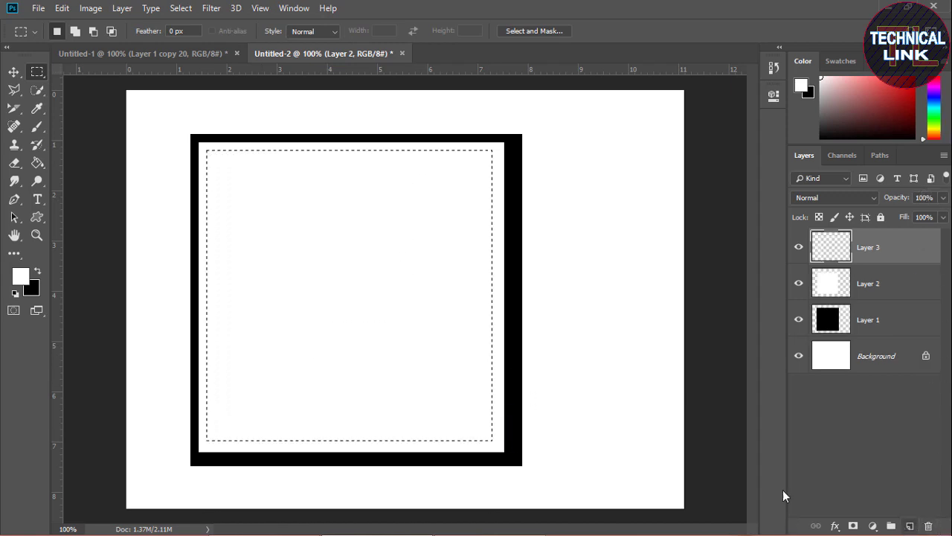
{"action": "left_click", "coordinate": [37, 272]}
{"action": "left_click", "coordinate": [37, 163]}
{"action": "left_click", "coordinate": [307, 250]}
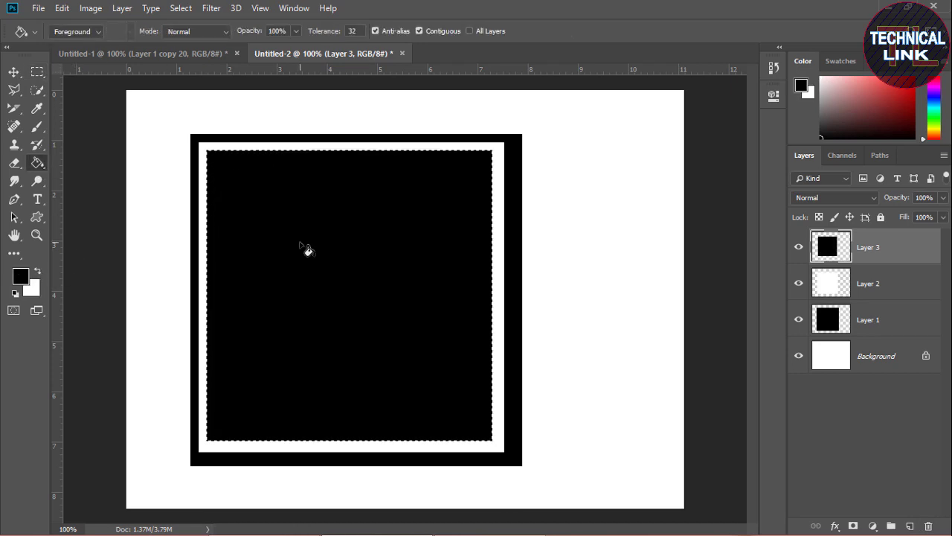
Select a square just inside the black square and add empty Layer 4
{"action": "left_click", "coordinate": [37, 72]}
{"action": "left_click_drag", "start_coordinate": [215, 157], "coordinate": [477, 425]}
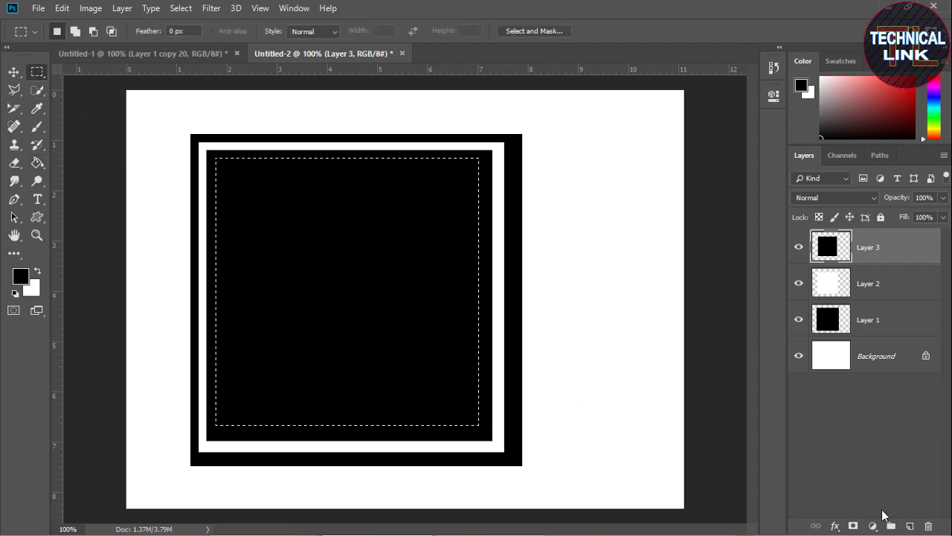
{"action": "left_click", "coordinate": [910, 526]}
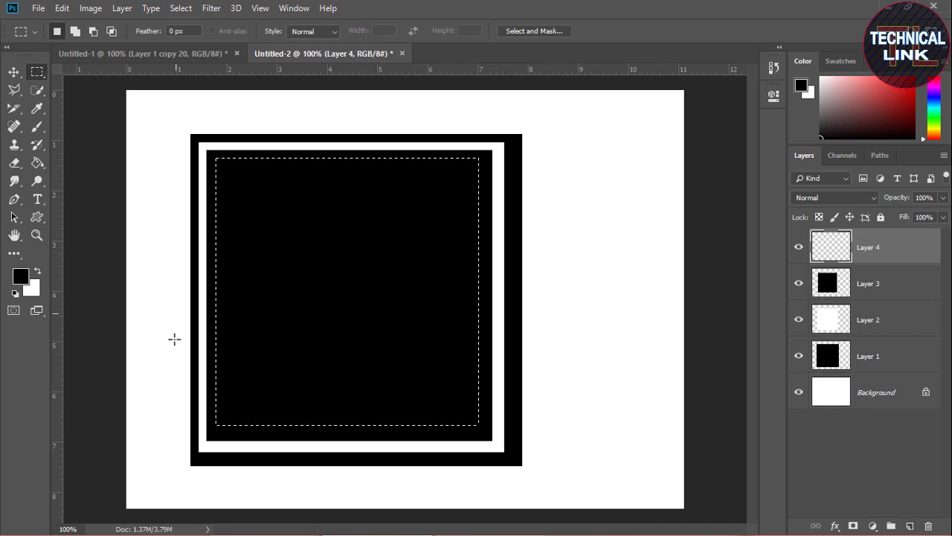
Fill the selected square on Layer 4 with white and clear the selection
{"action": "left_click", "coordinate": [35, 270]}
{"action": "left_click", "coordinate": [38, 163]}
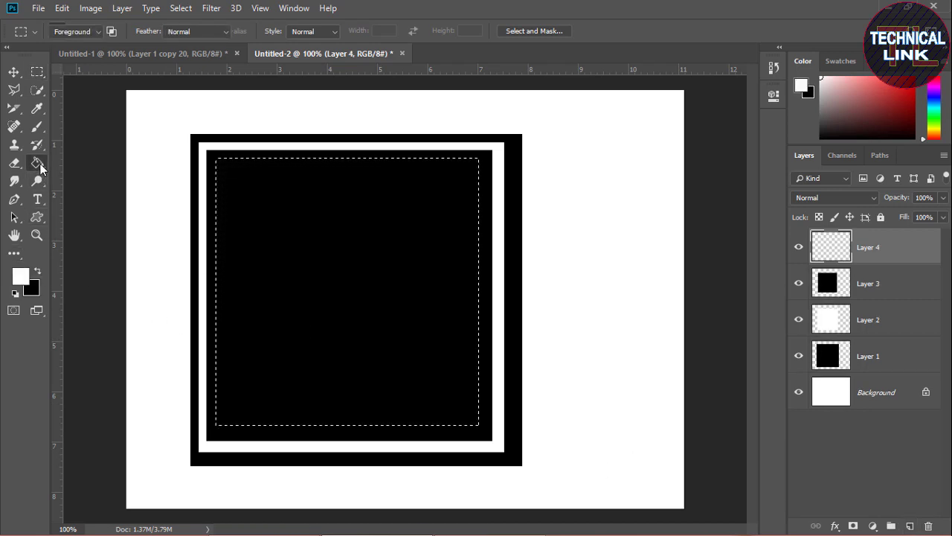
{"action": "left_click", "coordinate": [305, 253]}
{"action": "key", "text": "ctrl+d"}
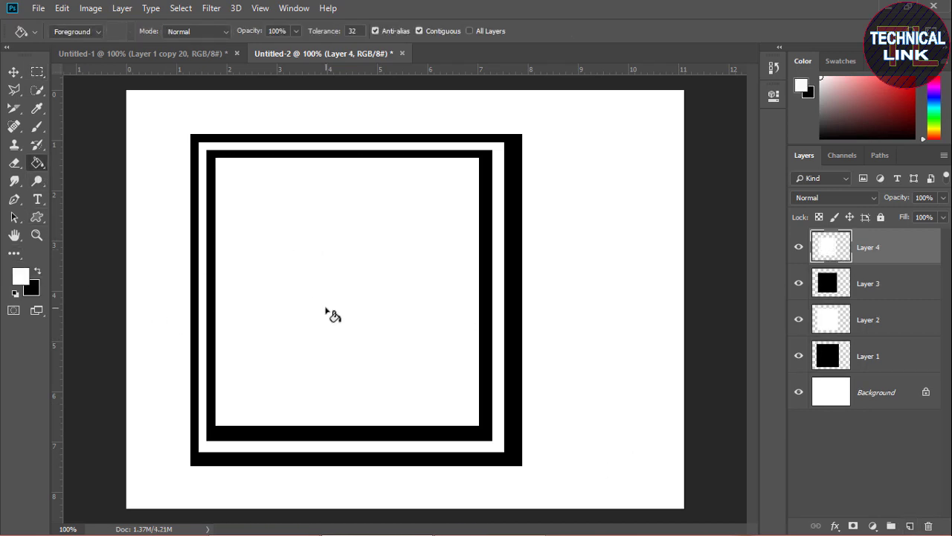
Fill a square just inside the white one with black on new Layer 5
{"action": "left_click", "coordinate": [38, 75]}
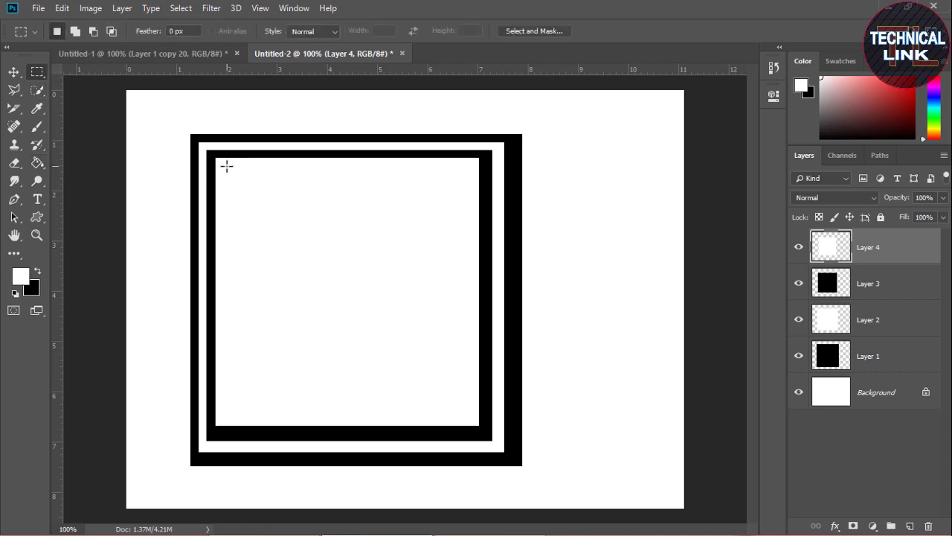
{"action": "left_click_drag", "start_coordinate": [227, 166], "coordinate": [469, 411]}
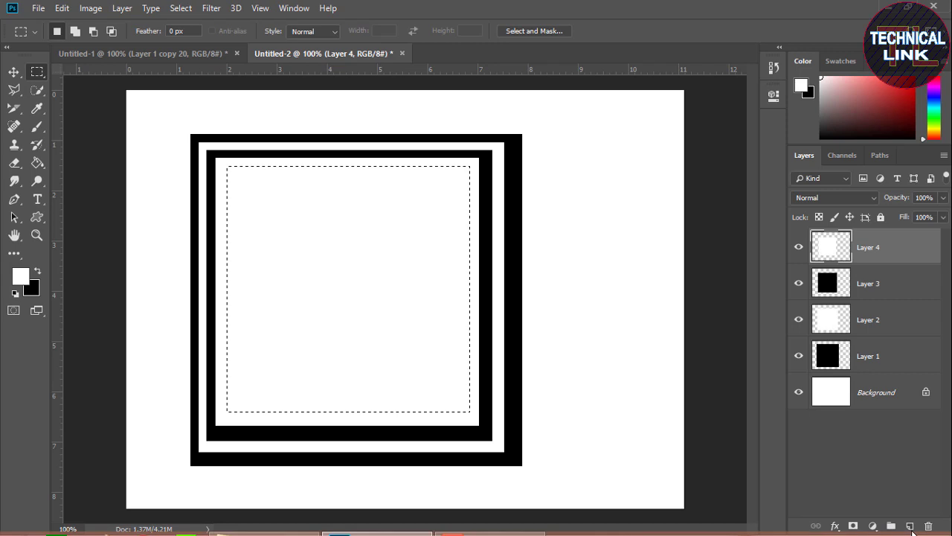
{"action": "left_click", "coordinate": [39, 271]}
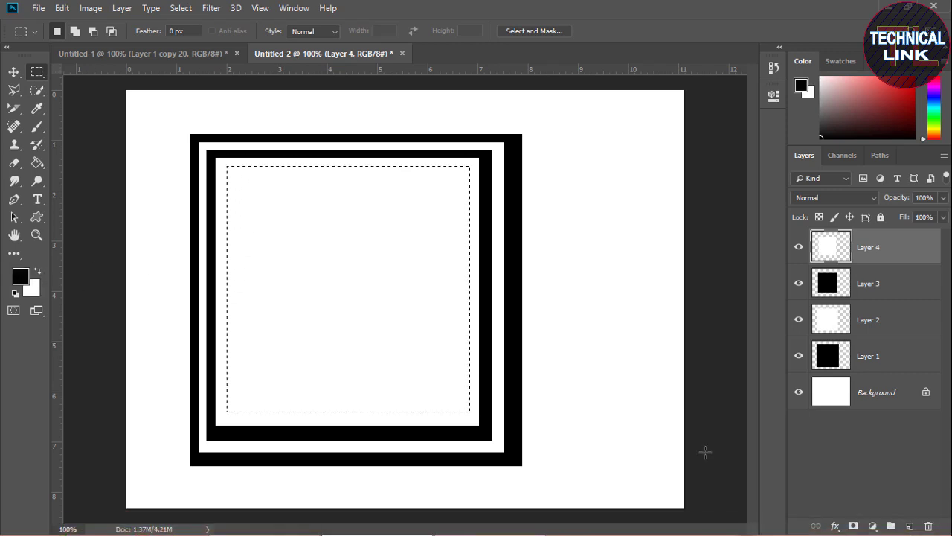
{"action": "left_click", "coordinate": [909, 526]}
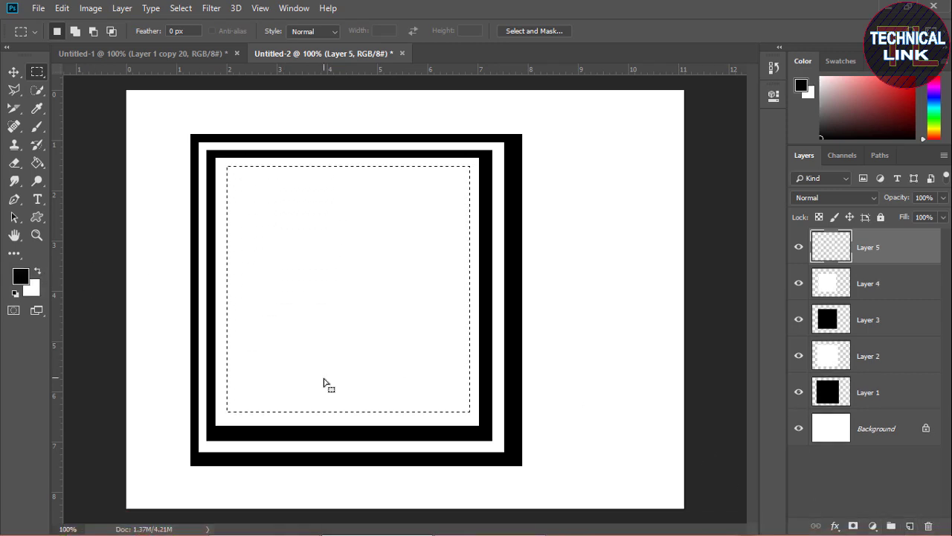
{"action": "left_click", "coordinate": [37, 162]}
{"action": "left_click", "coordinate": [318, 258]}
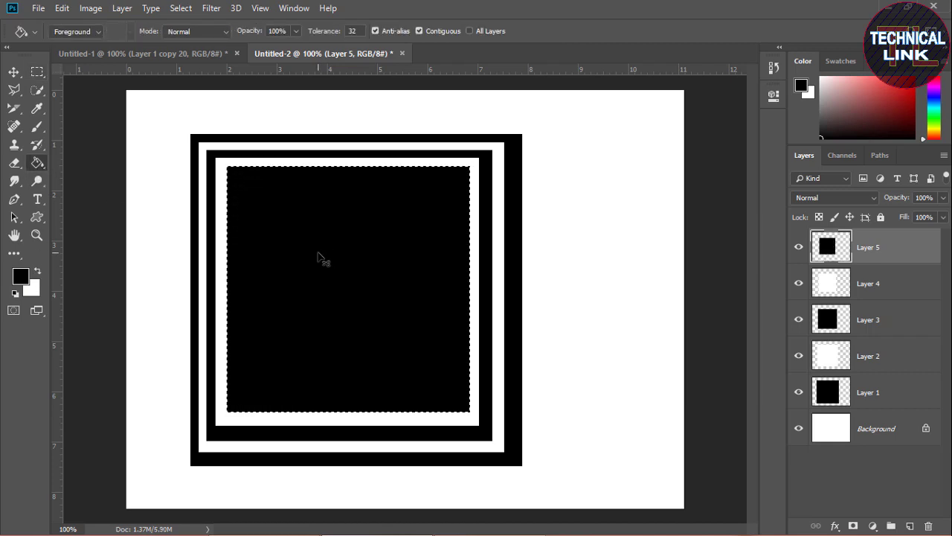
{"action": "key", "text": "ctrl+d"}
Fill a smaller square inside the black one with white, then add empty Layer 6
{"action": "left_click", "coordinate": [37, 72]}
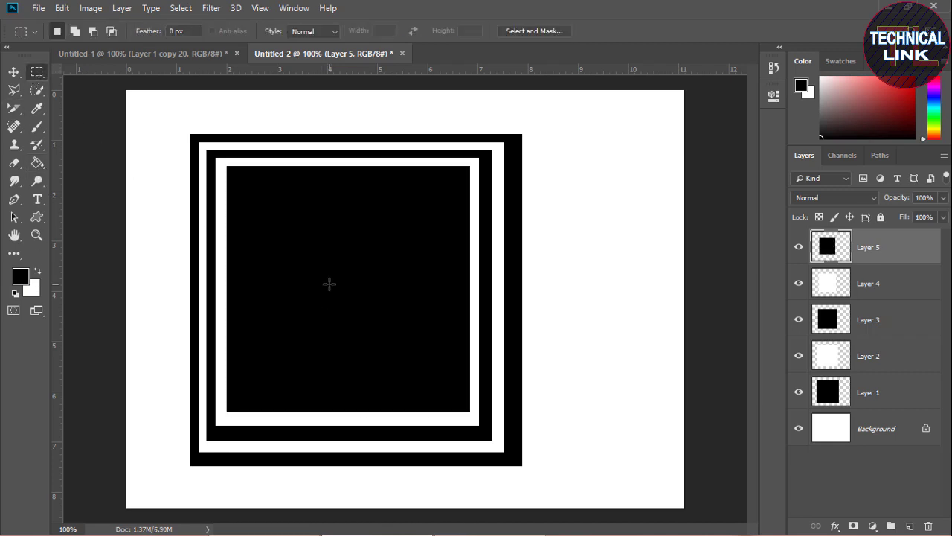
{"action": "left_click_drag", "start_coordinate": [238, 177], "coordinate": [456, 396]}
{"action": "left_click", "coordinate": [38, 270]}
{"action": "left_click", "coordinate": [39, 160]}
{"action": "left_click", "coordinate": [340, 295]}
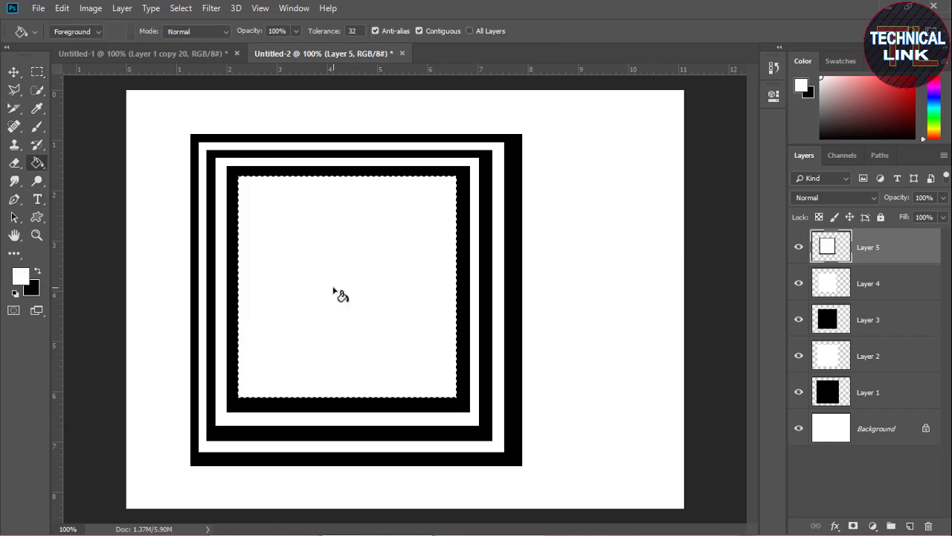
{"action": "left_click", "coordinate": [910, 528]}
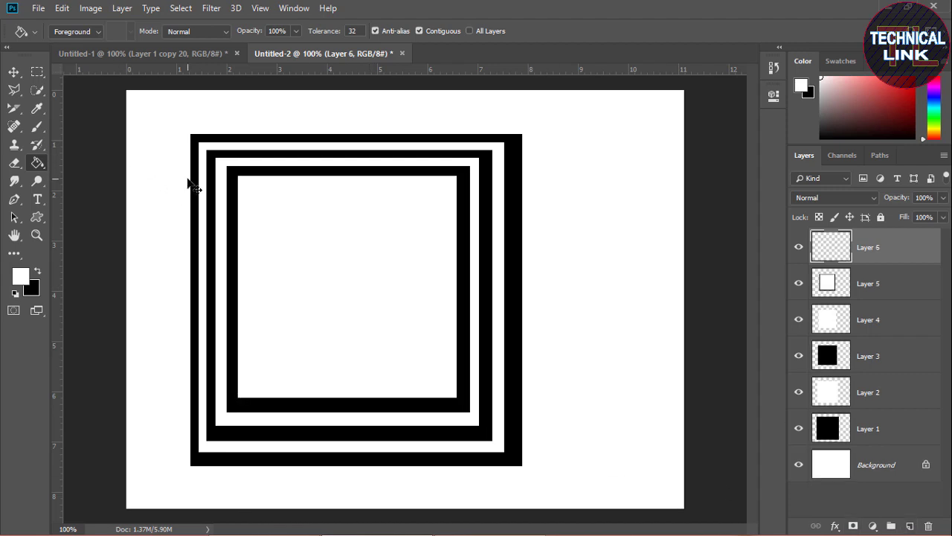
Fill a smaller square inside the white one with black on Layer 6
{"action": "left_click", "coordinate": [36, 71]}
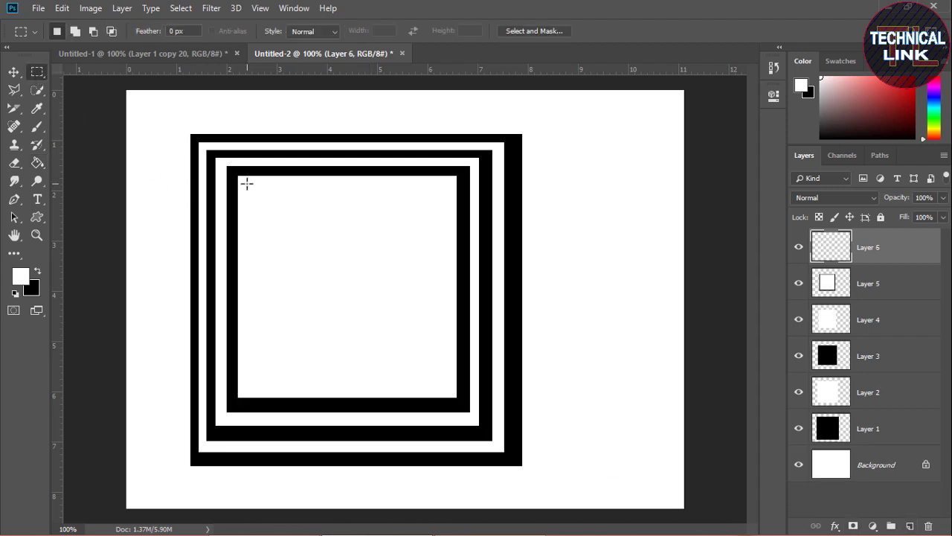
{"action": "left_click_drag", "start_coordinate": [247, 183], "coordinate": [444, 382]}
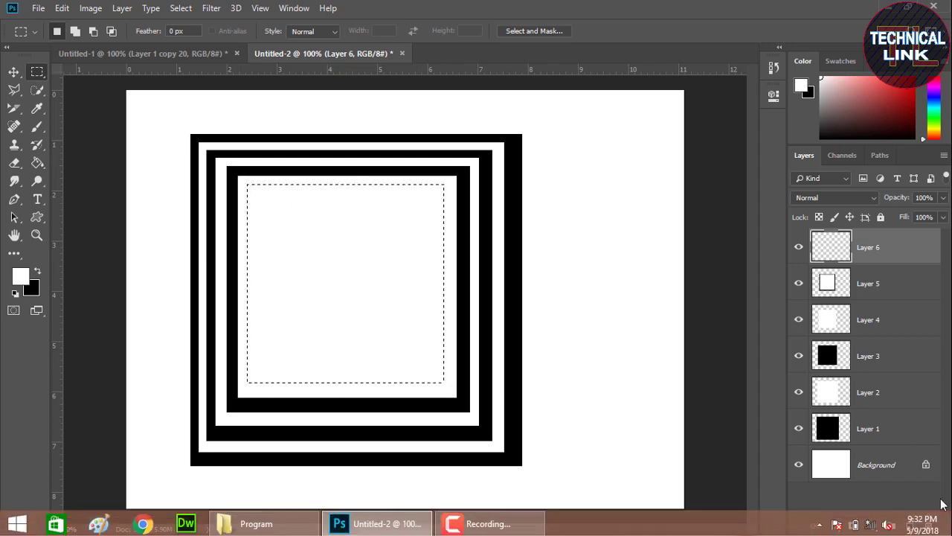
{"action": "left_click", "coordinate": [38, 269]}
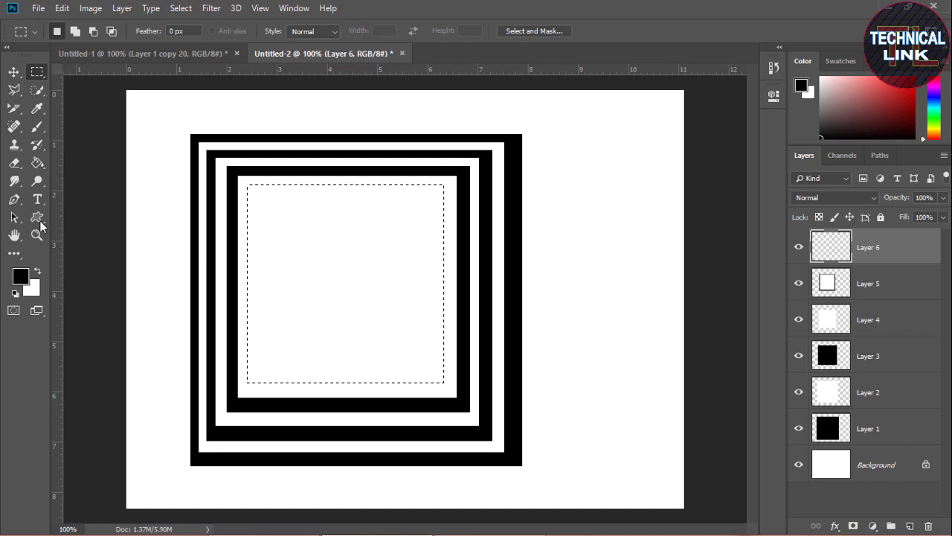
{"action": "left_click", "coordinate": [38, 163]}
{"action": "left_click", "coordinate": [302, 263]}
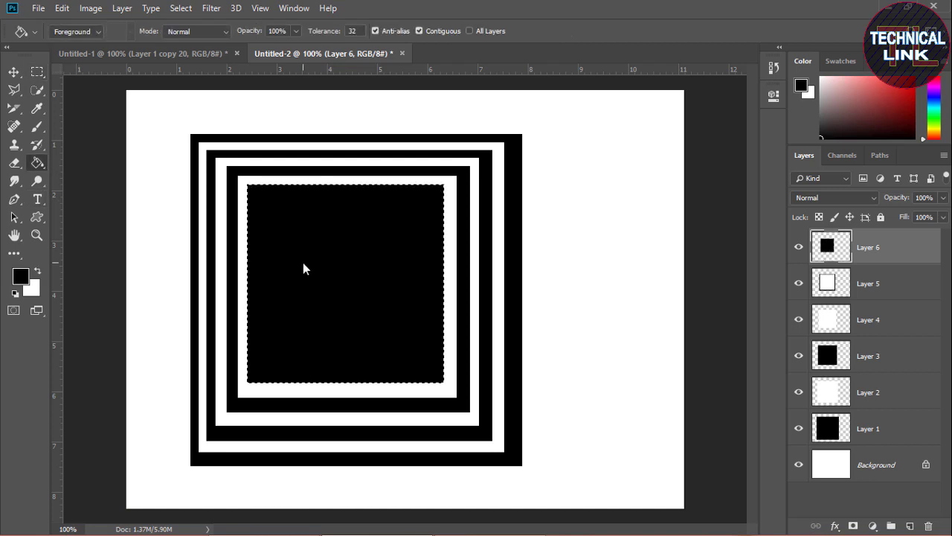
Fill a smaller square inside the black one with white on new Layer 7
{"action": "left_click", "coordinate": [37, 72]}
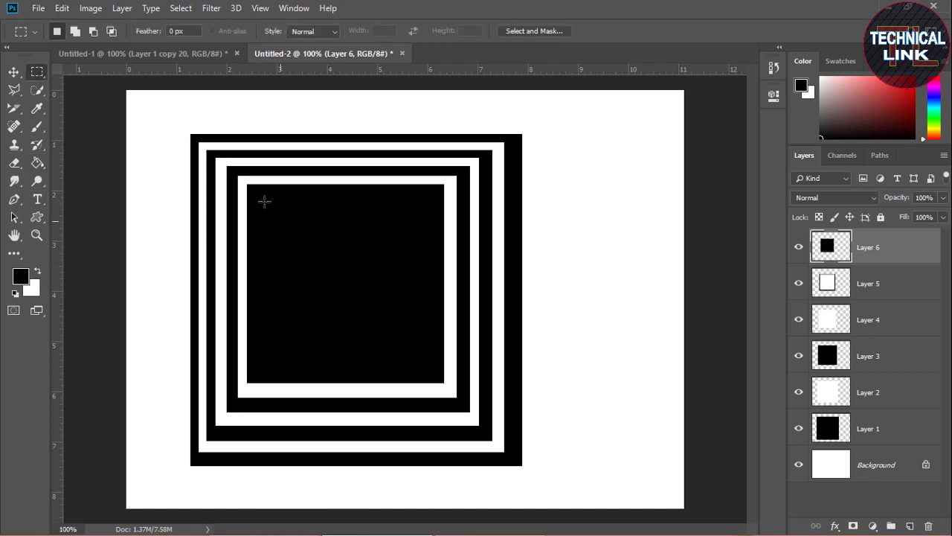
{"action": "left_click_drag", "start_coordinate": [256, 194], "coordinate": [432, 366]}
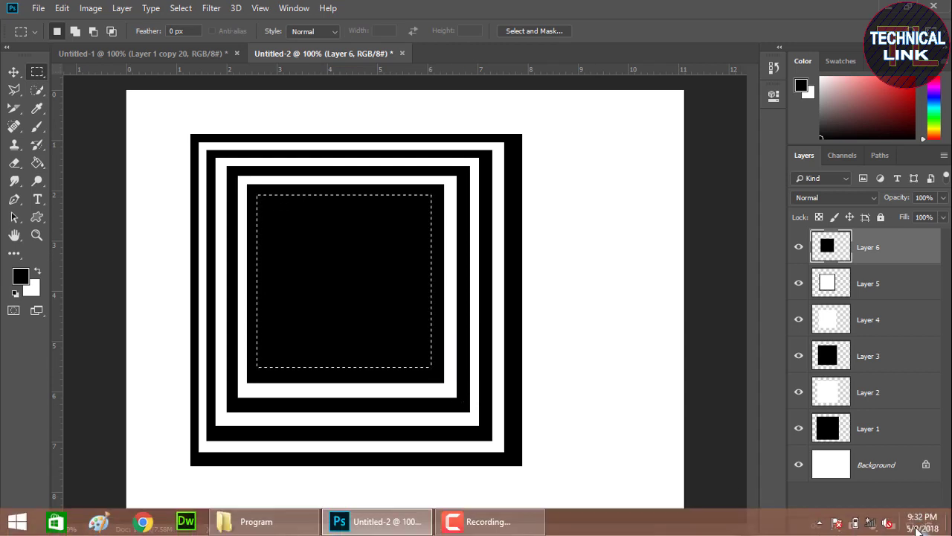
{"action": "left_click", "coordinate": [909, 526]}
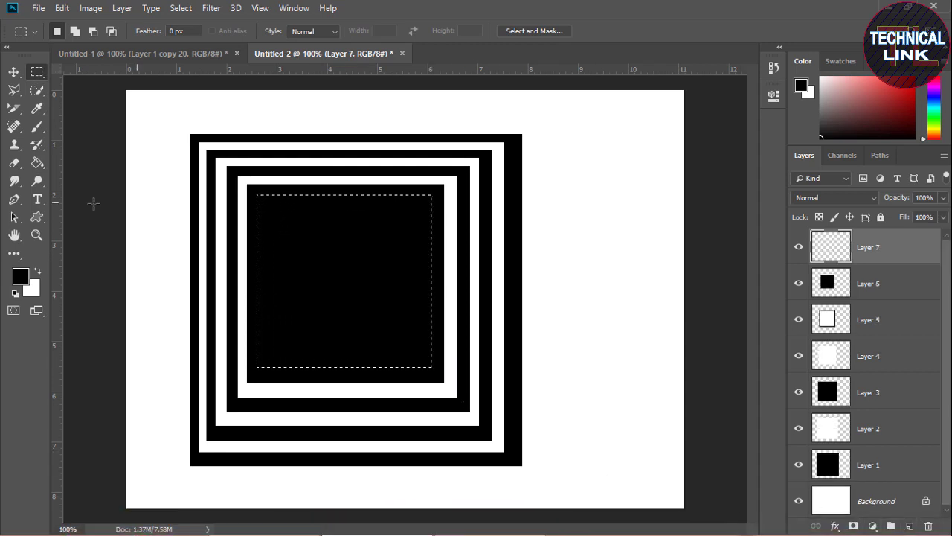
{"action": "left_click", "coordinate": [38, 270]}
{"action": "left_click", "coordinate": [37, 163]}
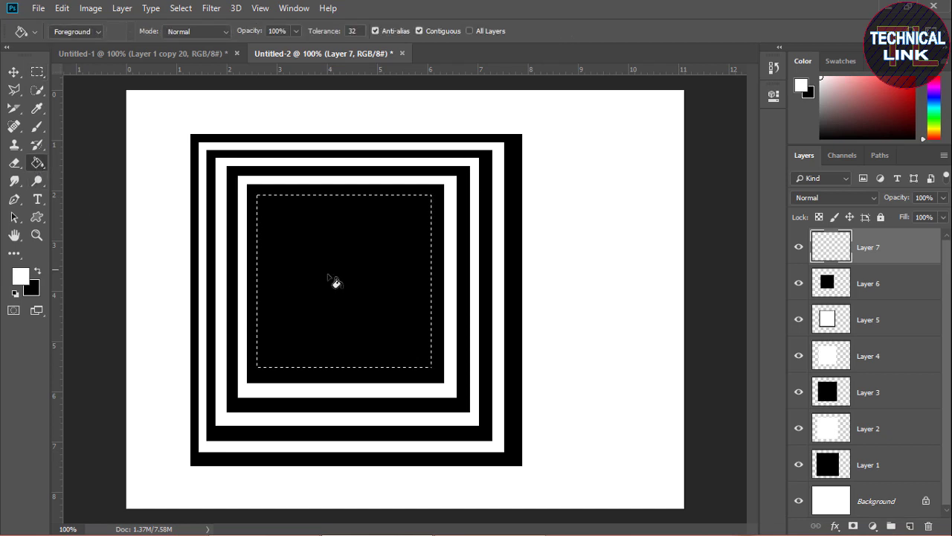
{"action": "left_click", "coordinate": [335, 281]}
{"action": "key", "text": "ctrl+d"}
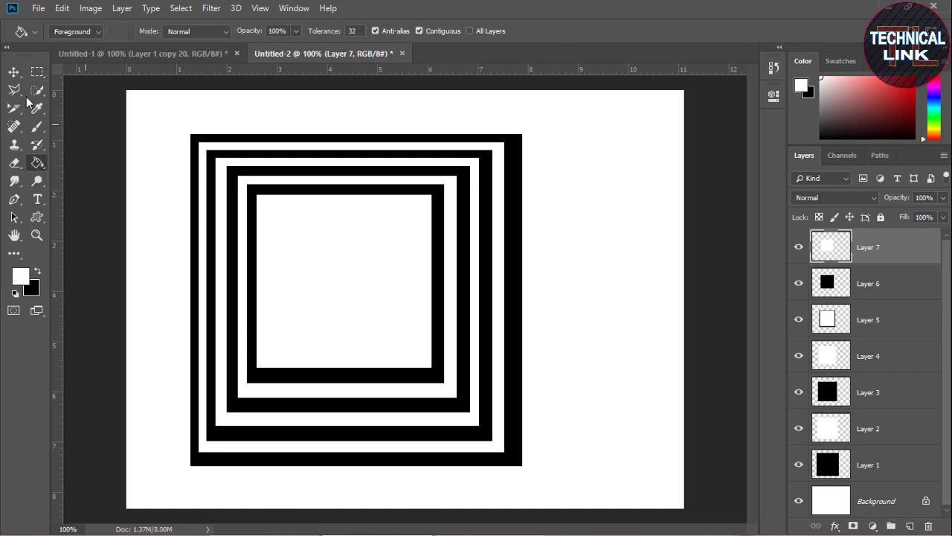
Select a smaller square inside the white one and add empty Layer 8
{"action": "left_click", "coordinate": [37, 72]}
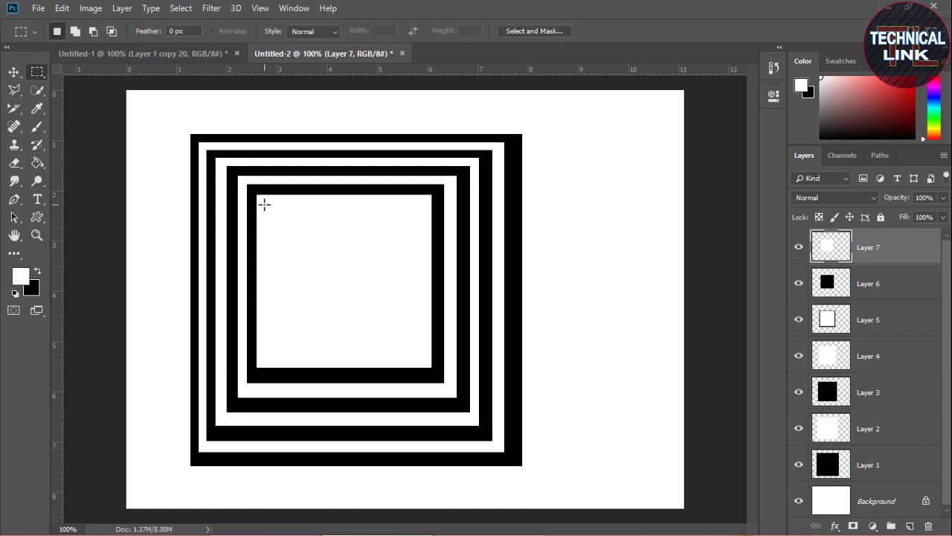
{"action": "left_click_drag", "start_coordinate": [264, 204], "coordinate": [424, 360]}
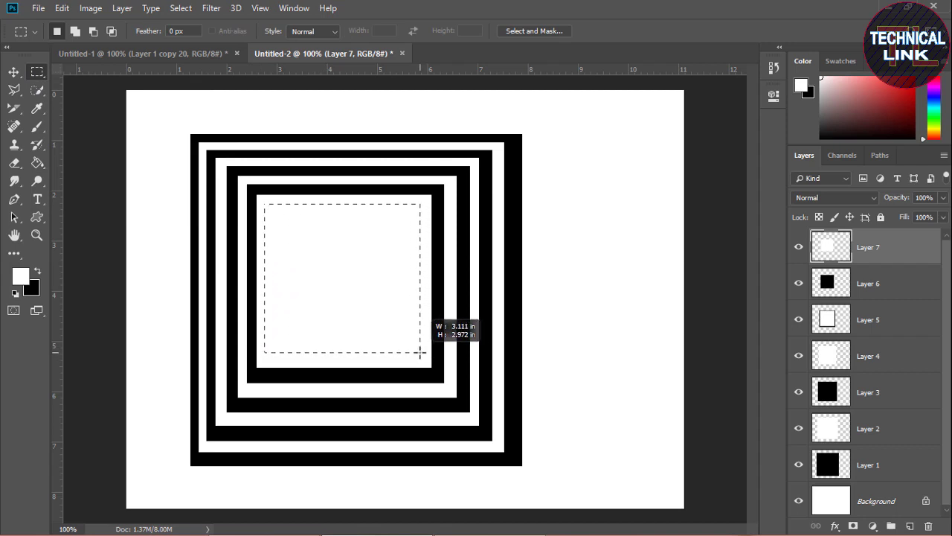
{"action": "left_click_drag", "start_coordinate": [423, 353], "coordinate": [425, 354]}
{"action": "left_click", "coordinate": [449, 370]}
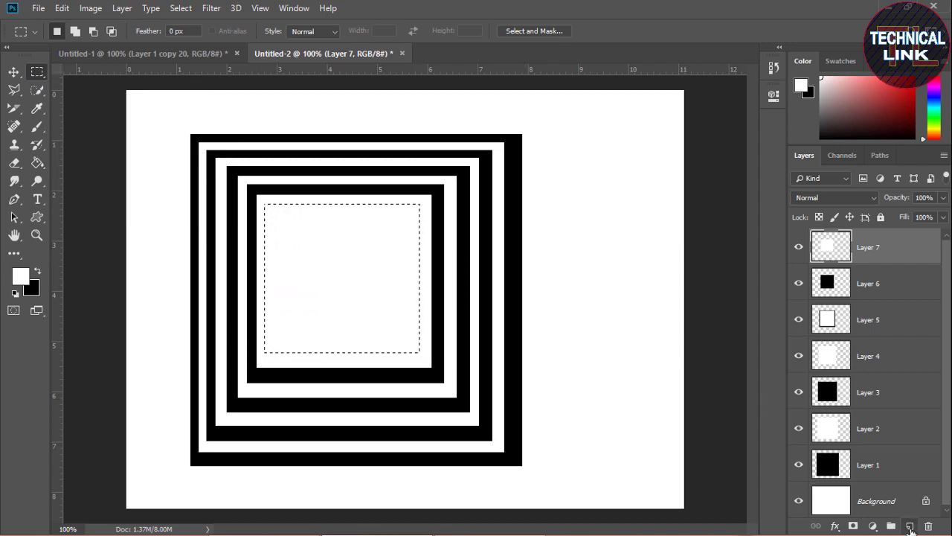
{"action": "left_click", "coordinate": [909, 526]}
Fill the selected square on Layer 8 with black
{"action": "left_click", "coordinate": [39, 272]}
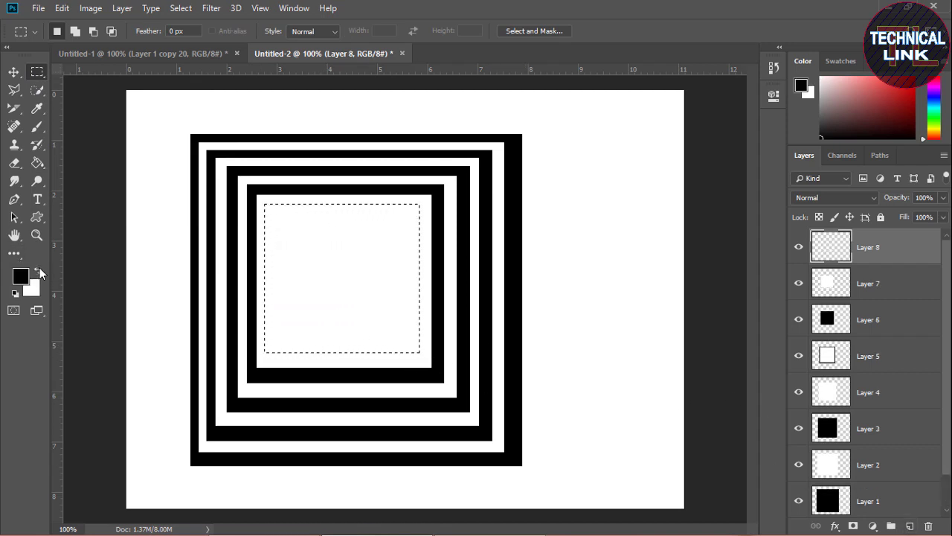
{"action": "left_click", "coordinate": [38, 162]}
{"action": "left_click", "coordinate": [302, 264]}
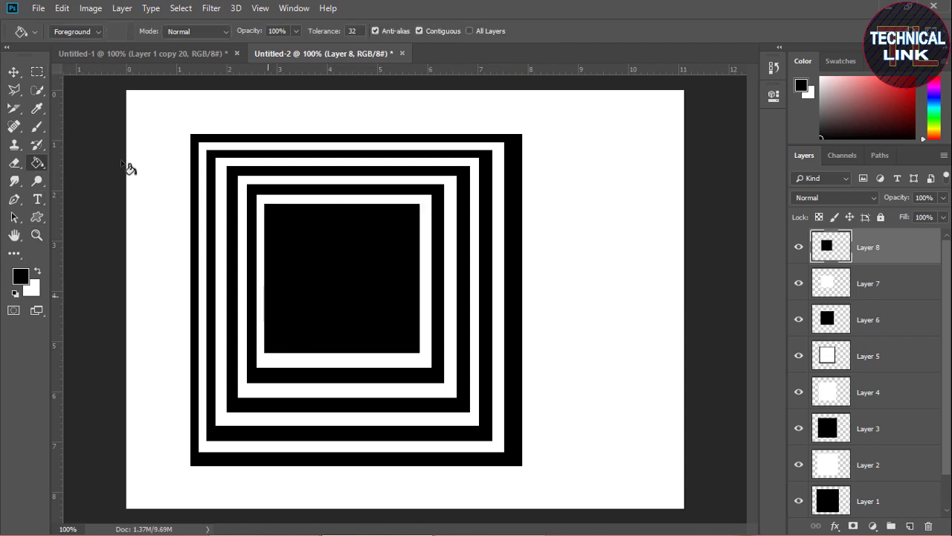
Fill a small white centre square on new Layer 9 and clear the selection
{"action": "left_click", "coordinate": [36, 71]}
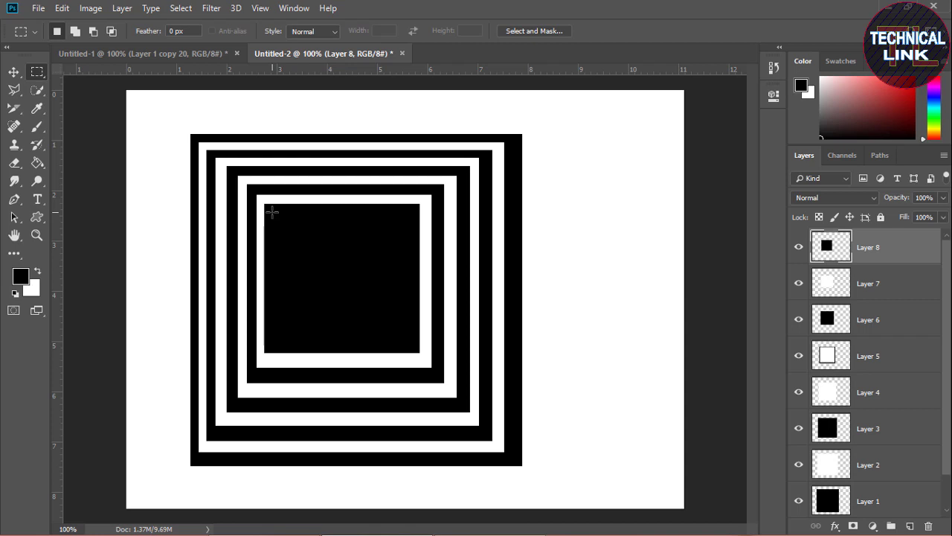
{"action": "left_click_drag", "start_coordinate": [273, 212], "coordinate": [408, 340]}
{"action": "left_click", "coordinate": [909, 526]}
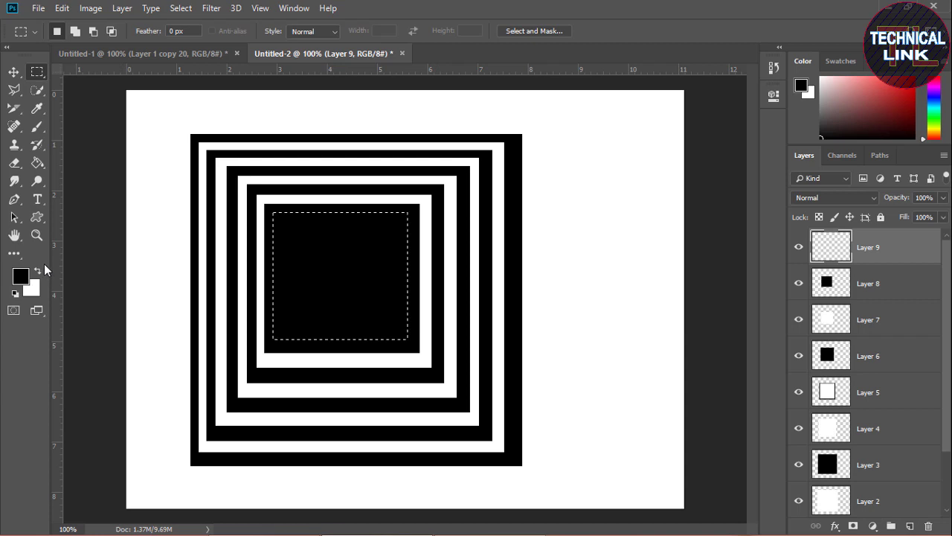
{"action": "left_click", "coordinate": [38, 271]}
{"action": "left_click", "coordinate": [37, 162]}
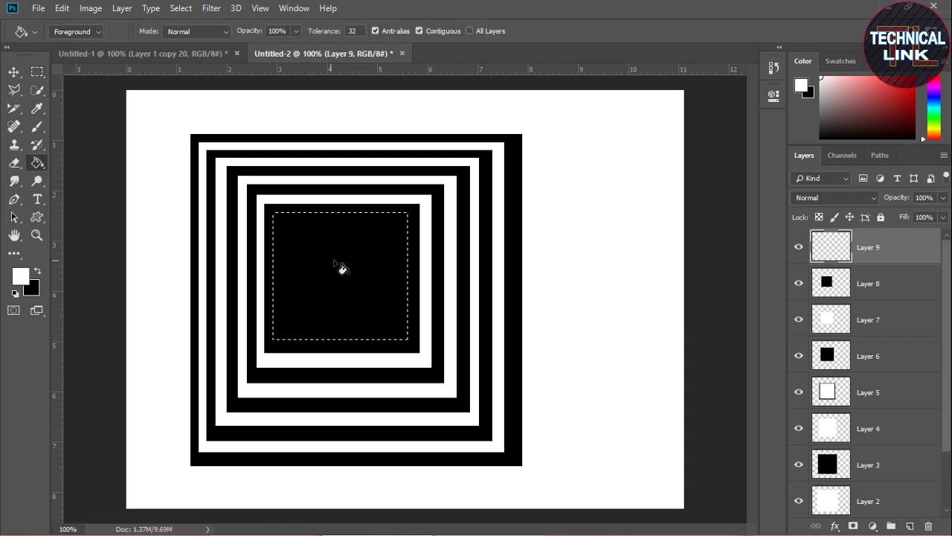
{"action": "left_click", "coordinate": [340, 267]}
{"action": "key", "text": "v"}
{"action": "key", "text": "ctrl+d"}
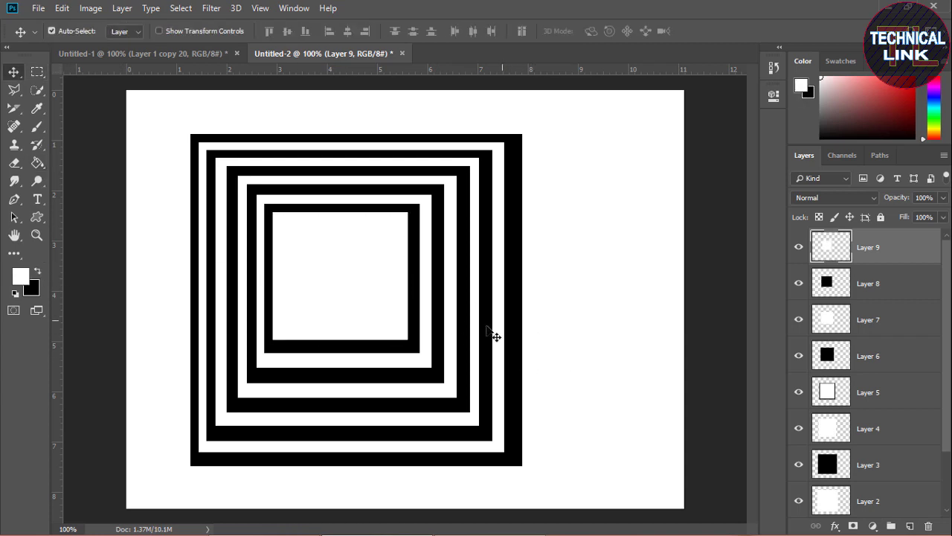